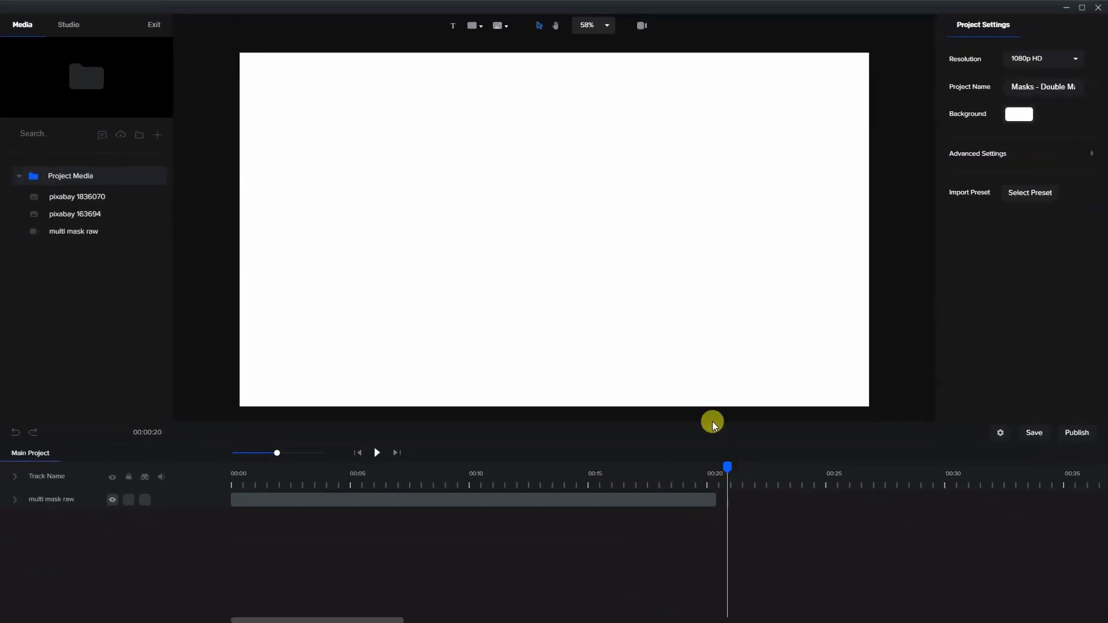
# Add a rectangle in light peach #FFE7D6 and expand it to fill the canvas.
pyautogui.click(472, 26)
pyautogui.click(433, 90)
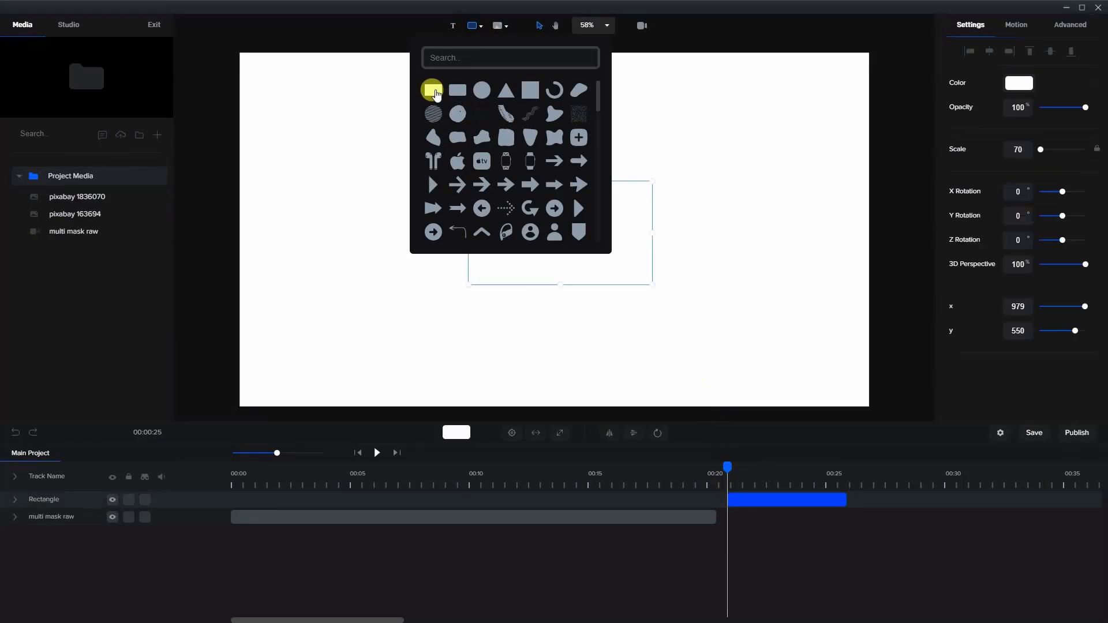
pyautogui.click(600, 270)
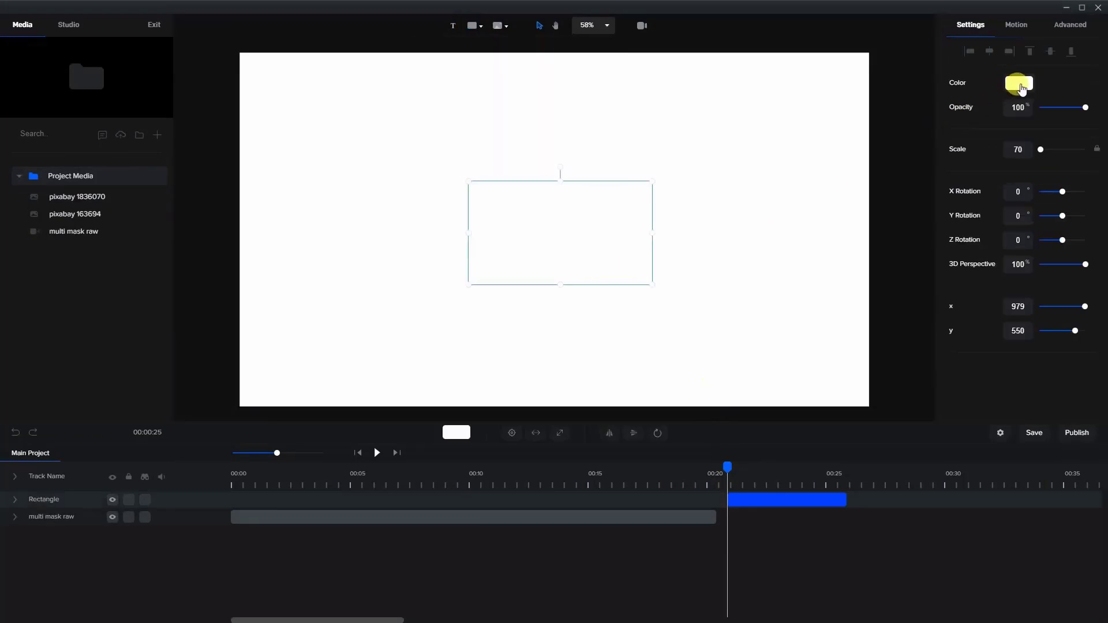
pyautogui.click(1019, 83)
pyautogui.click(960, 167)
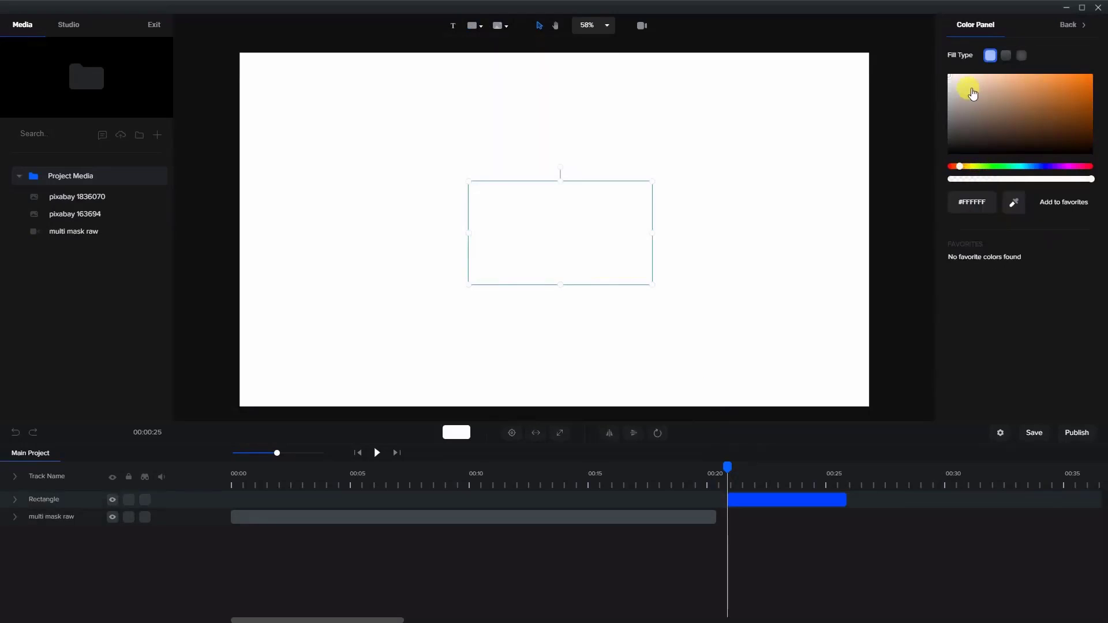
pyautogui.moveTo(972, 89); pyautogui.dragTo(972, 75)
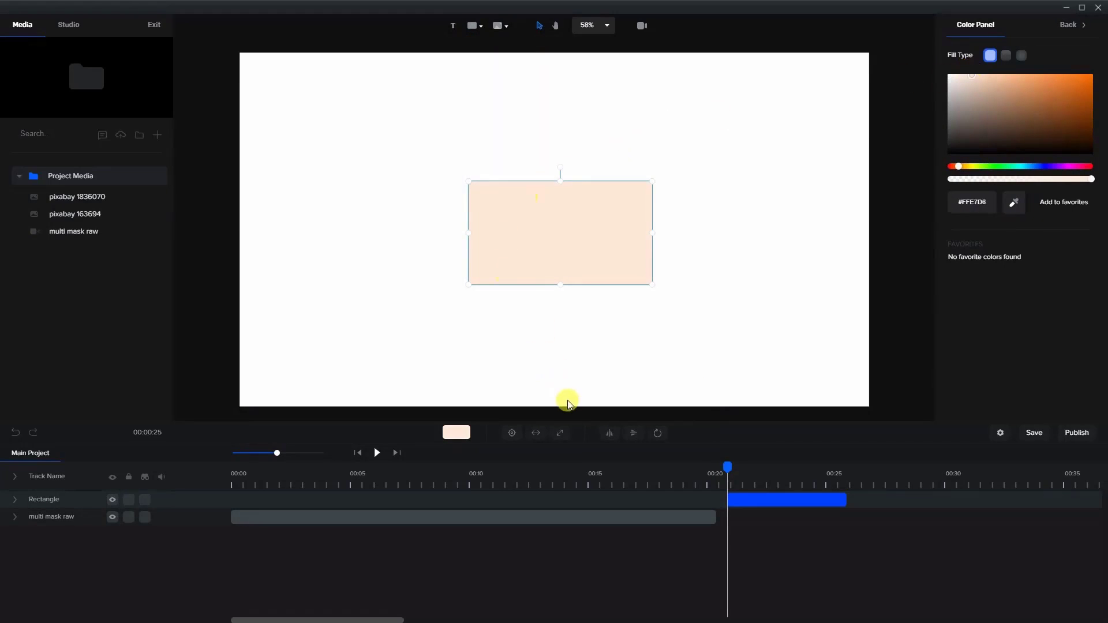
pyautogui.click(560, 433)
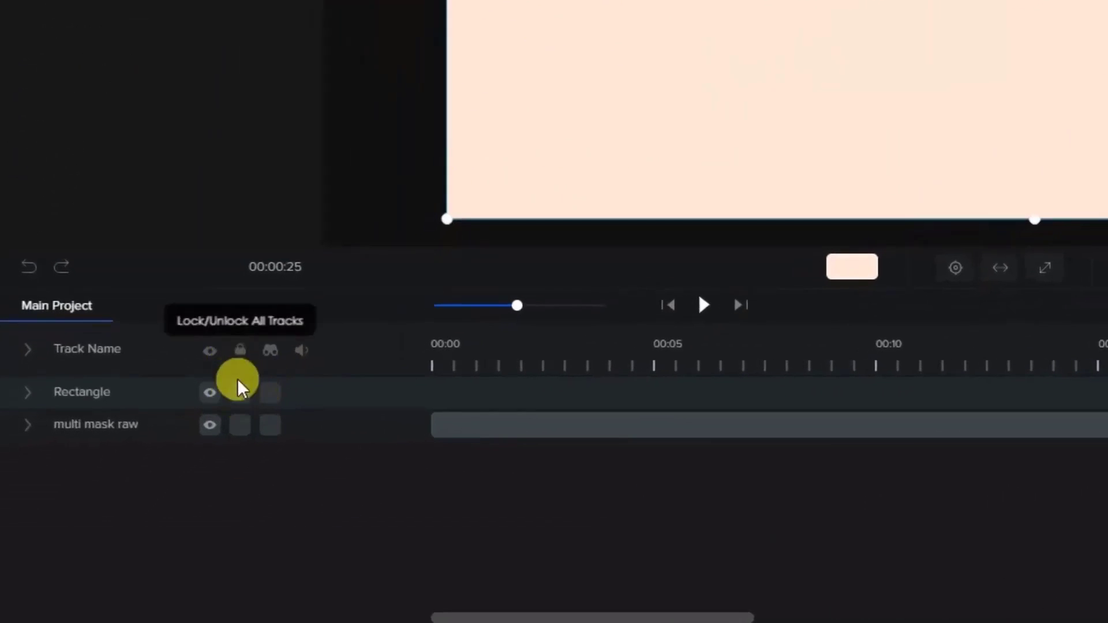
# Extend the Rectangle clip to about 00:27.5 and lock its track.
pyautogui.click(239, 397)
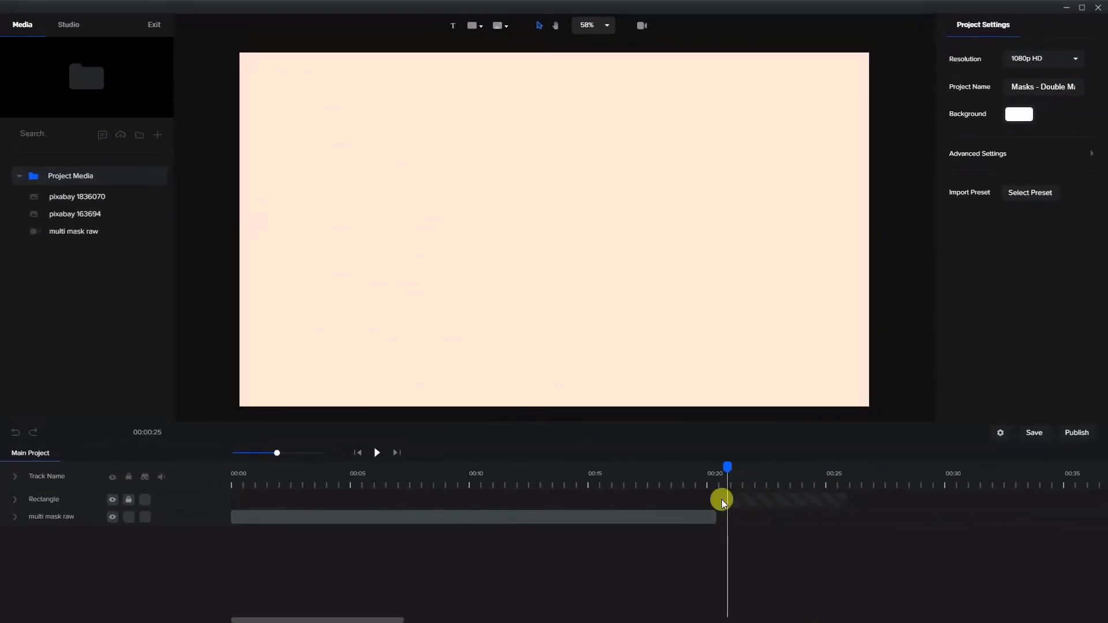
pyautogui.click(128, 499)
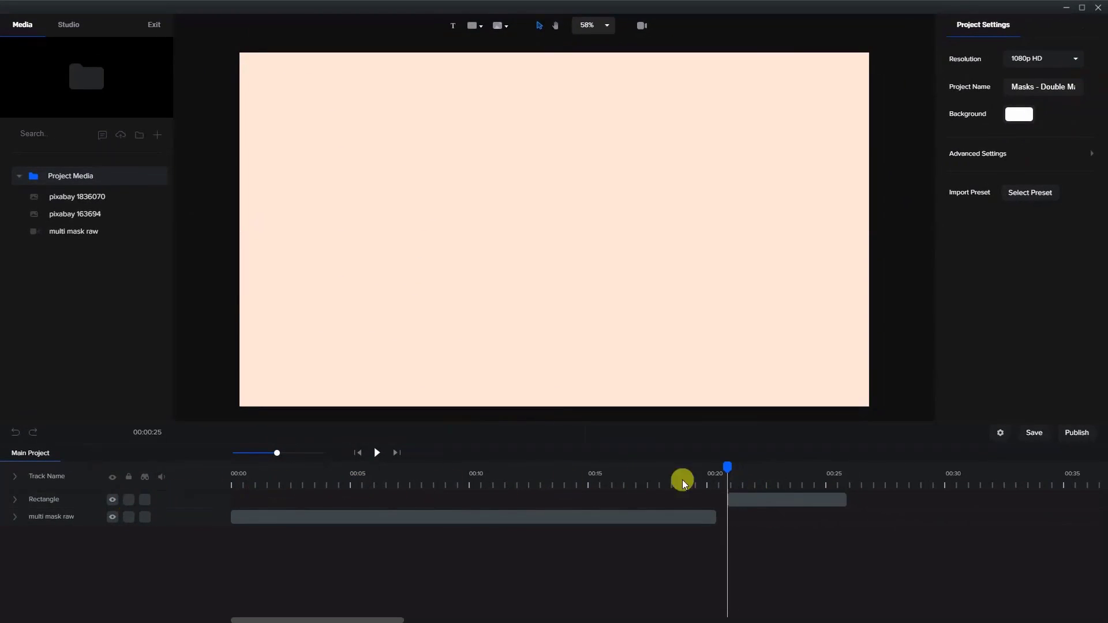
pyautogui.moveTo(854, 505); pyautogui.dragTo(926, 505)
pyautogui.click(128, 500)
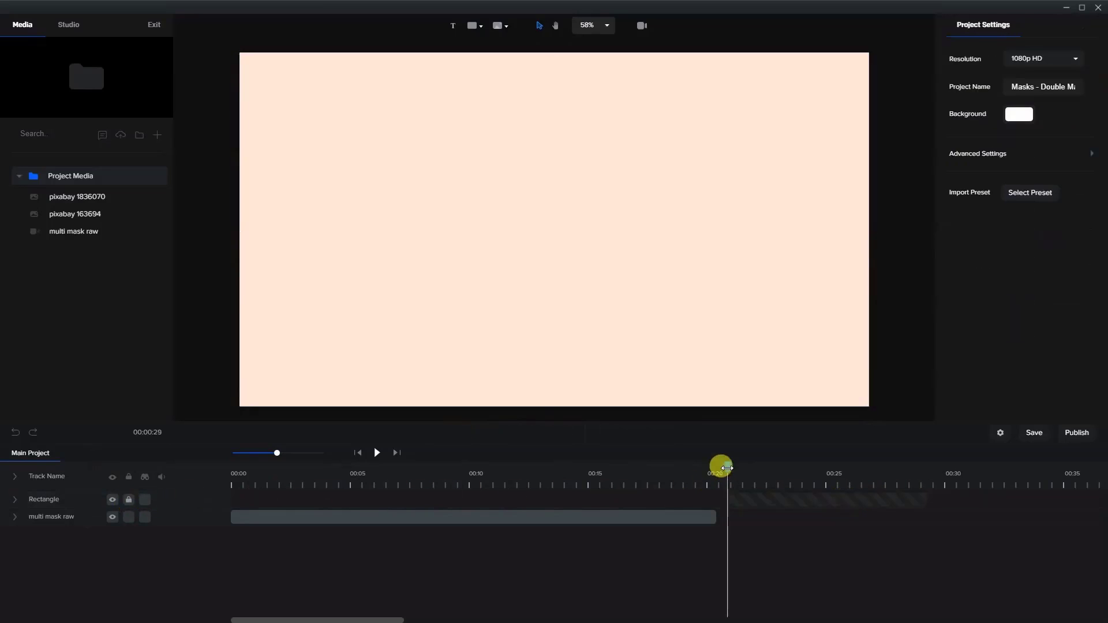
pyautogui.moveTo(727, 467); pyautogui.dragTo(764, 470)
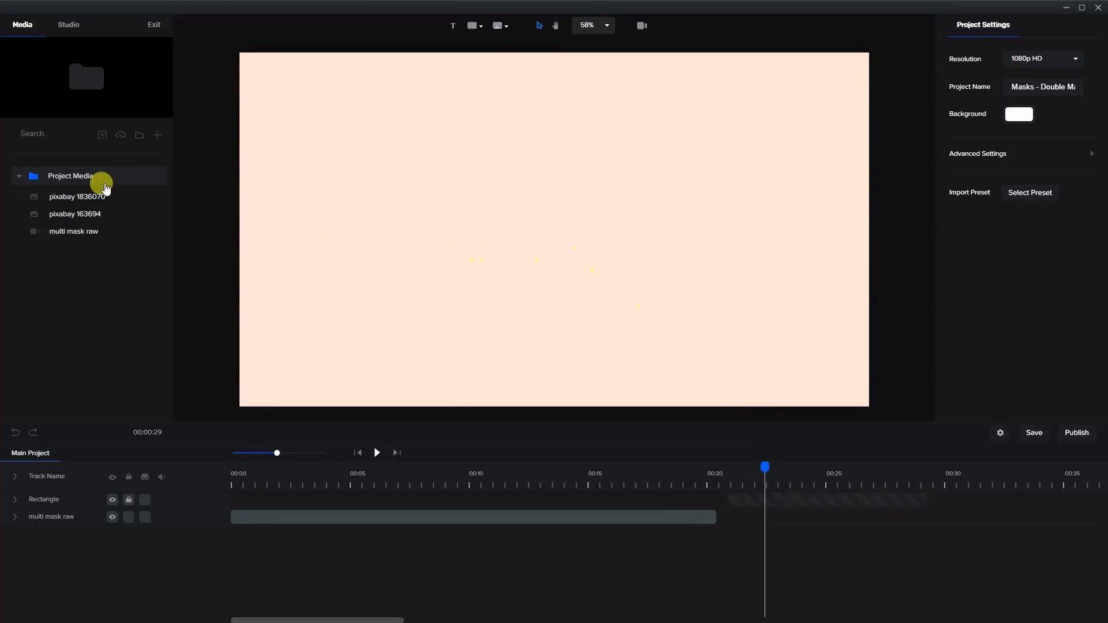
# Place the pixabay 1836070 house image full-frame, its clip running from about 00:21 to 00:29.
pyautogui.click(90, 200)
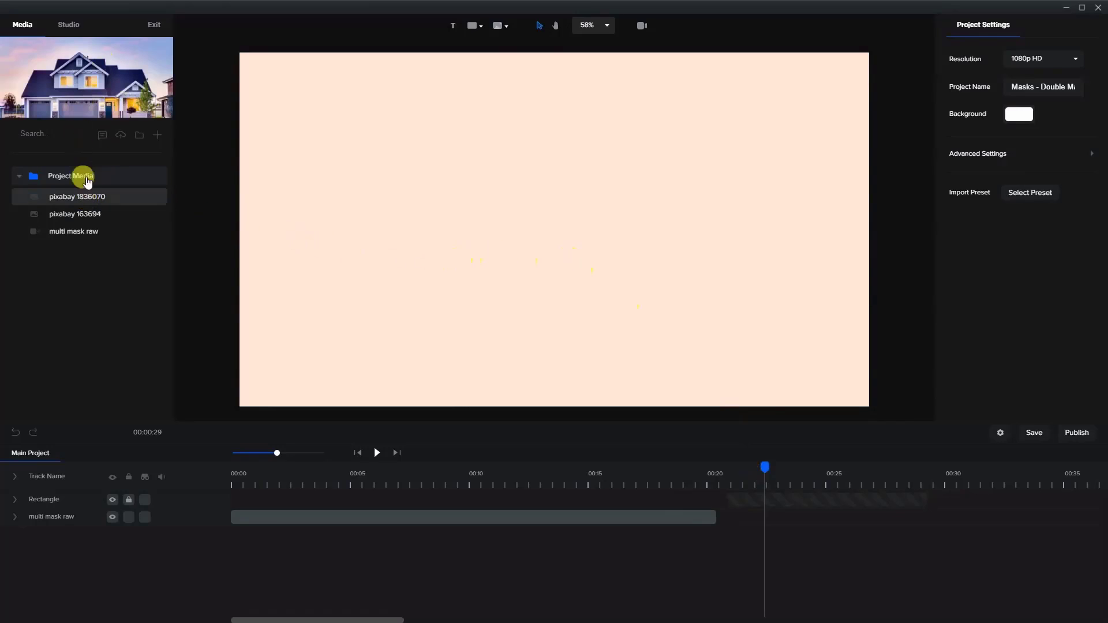
pyautogui.moveTo(78, 196); pyautogui.dragTo(534, 217)
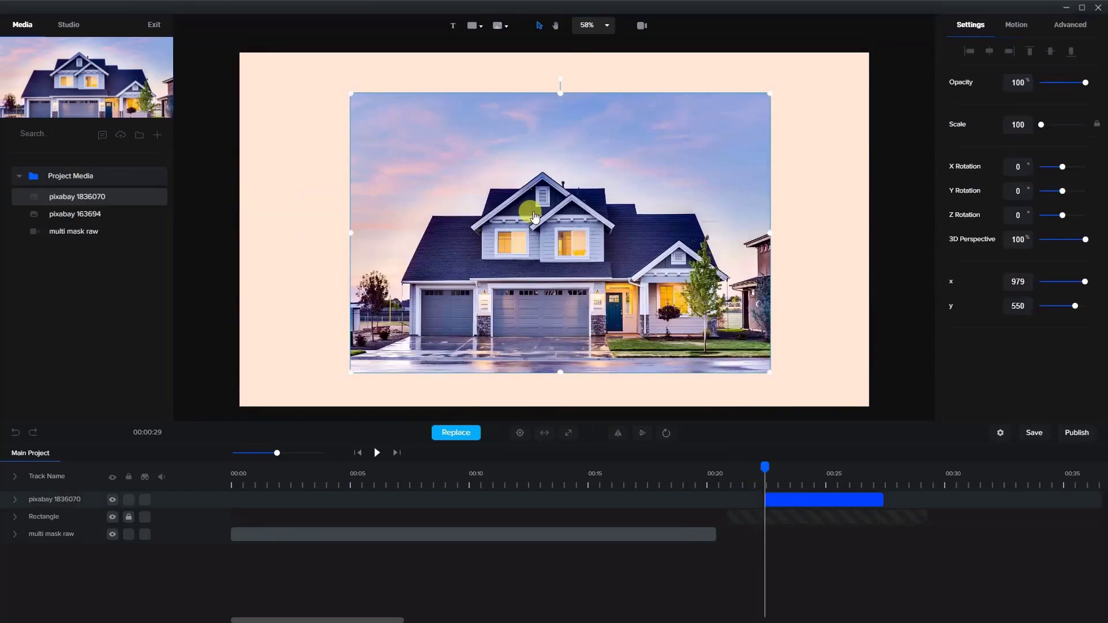
pyautogui.click(569, 434)
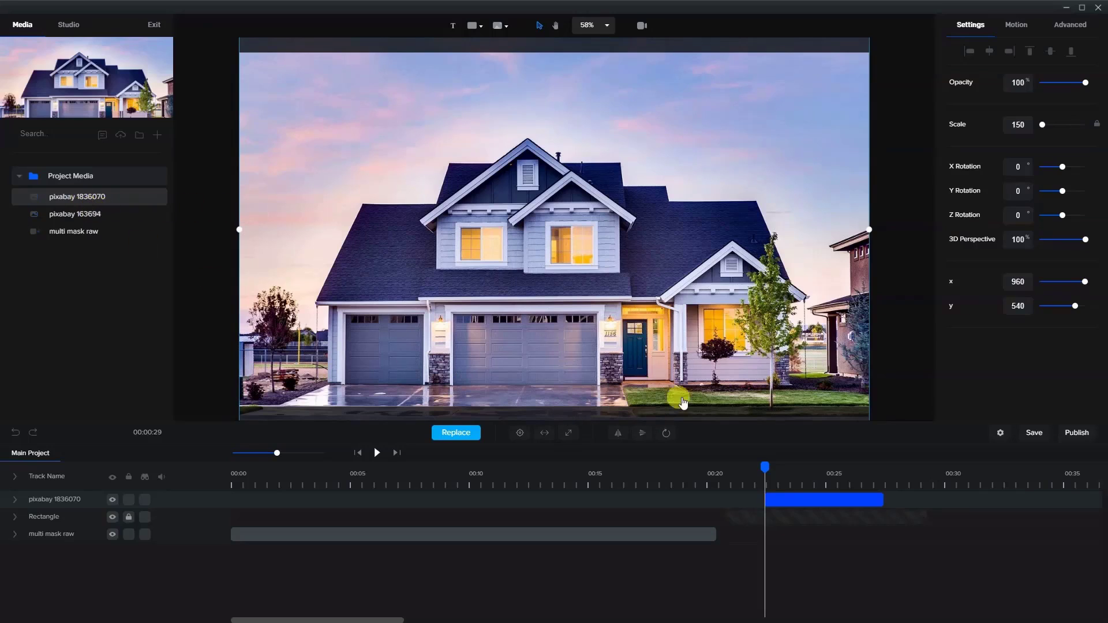
pyautogui.moveTo(784, 496); pyautogui.dragTo(736, 498)
pyautogui.moveTo(848, 501); pyautogui.dragTo(927, 498)
pyautogui.click(788, 483)
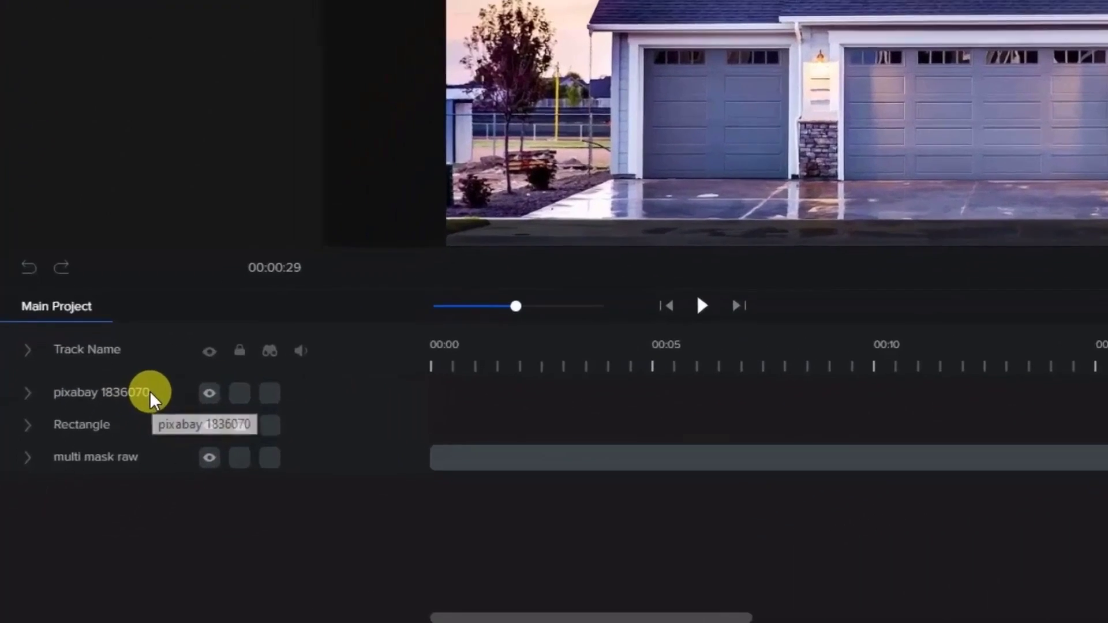
# Rename the house image track to house1 and duplicate its clip.
pyautogui.doubleClick(77, 498)
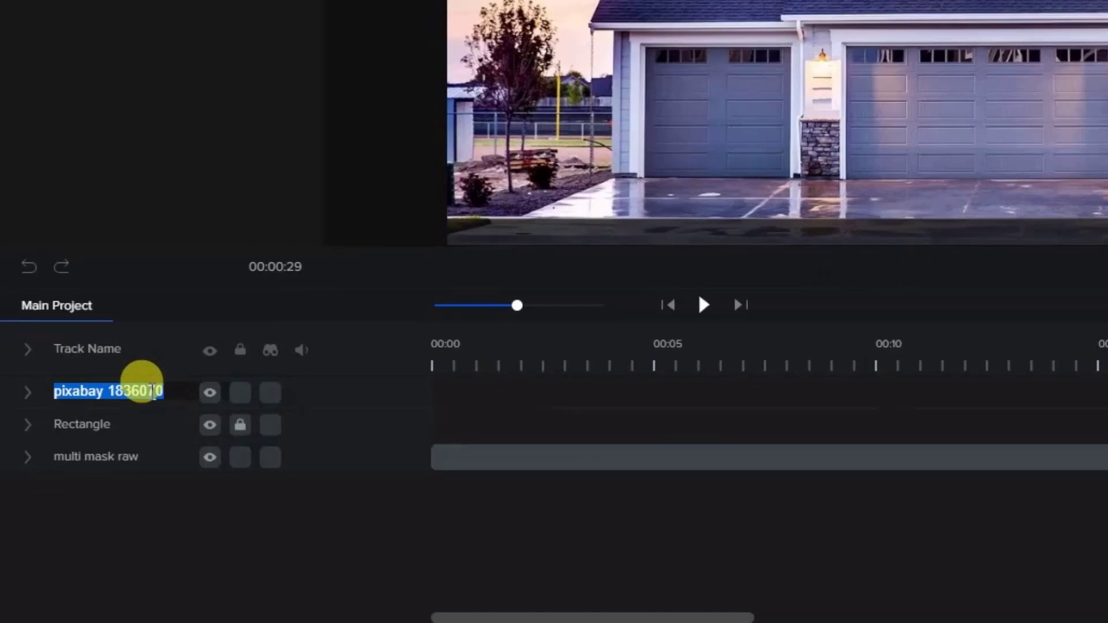
pyautogui.write('house1')
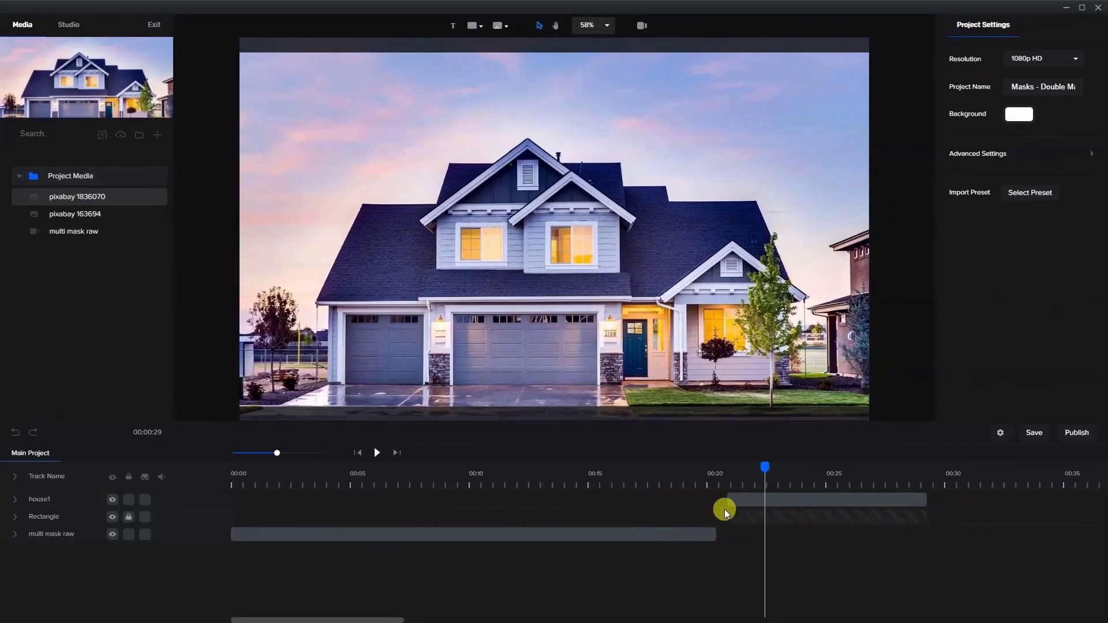
pyautogui.click(764, 501)
pyautogui.rightClick(764, 501)
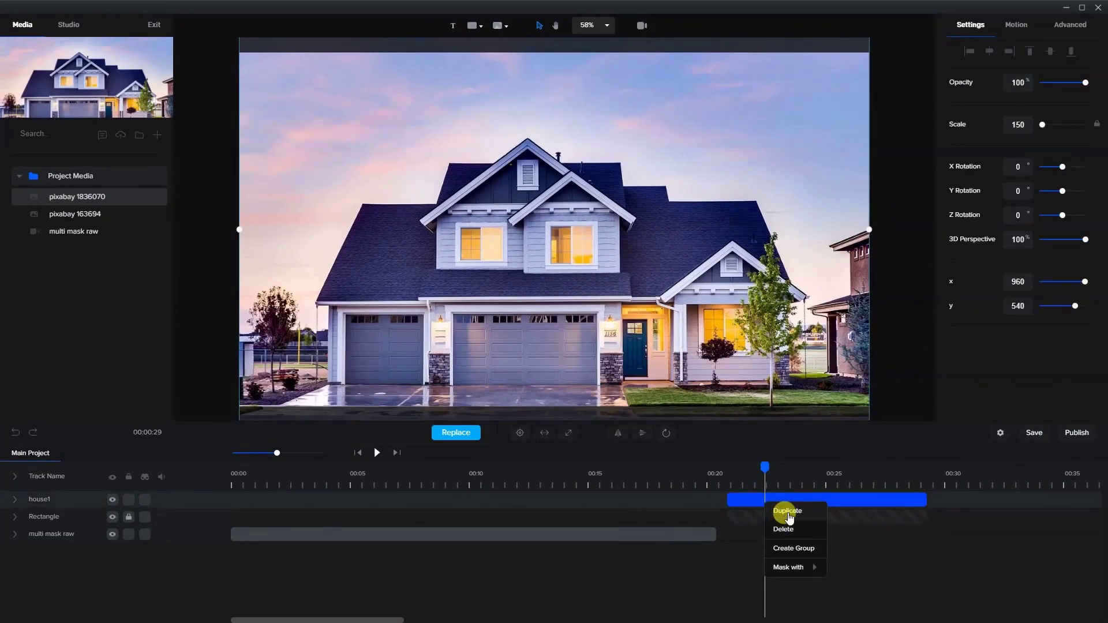
pyautogui.click(781, 512)
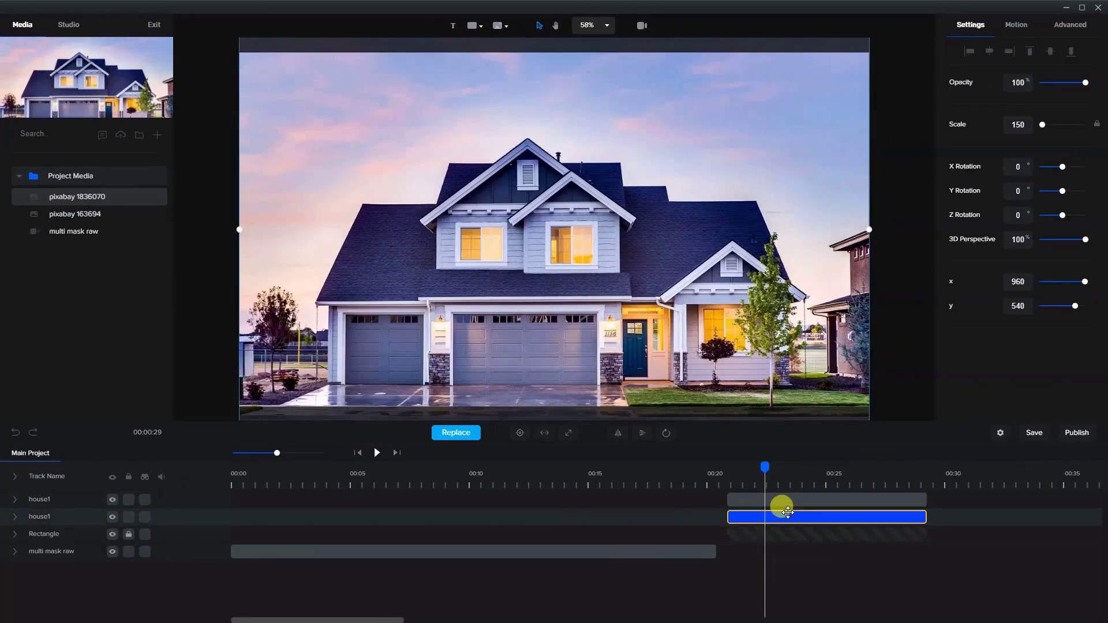
# Type house2 as the top copy's track name, undoing an accidental image move.
pyautogui.doubleClick(40, 497)
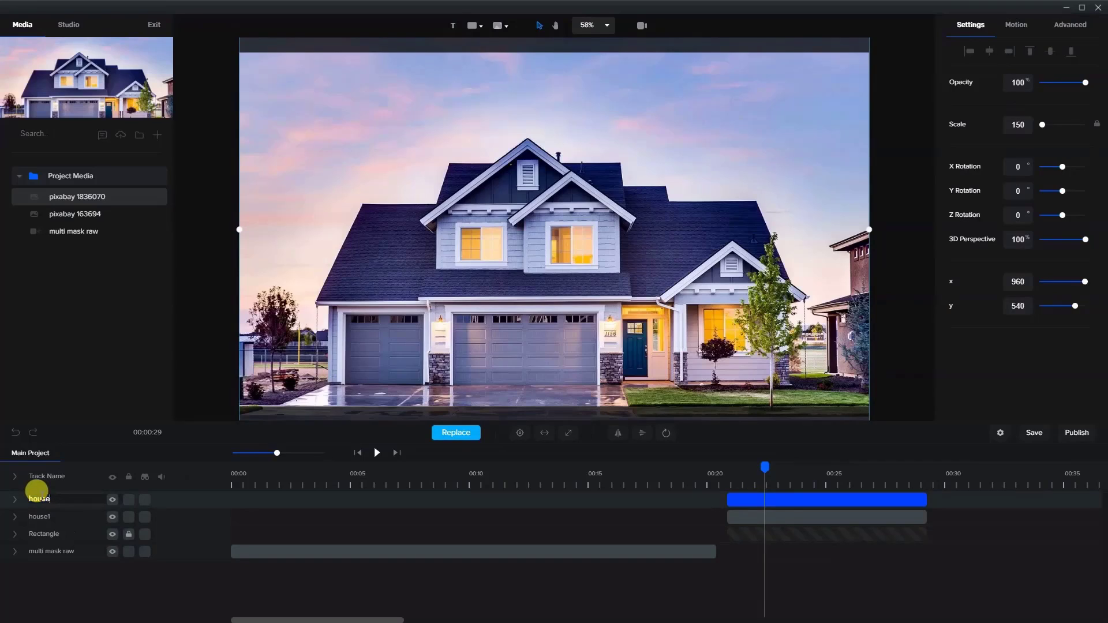
pyautogui.write('house2')
pyautogui.click(896, 357)
pyautogui.moveTo(629, 233); pyautogui.dragTo(648, 363)
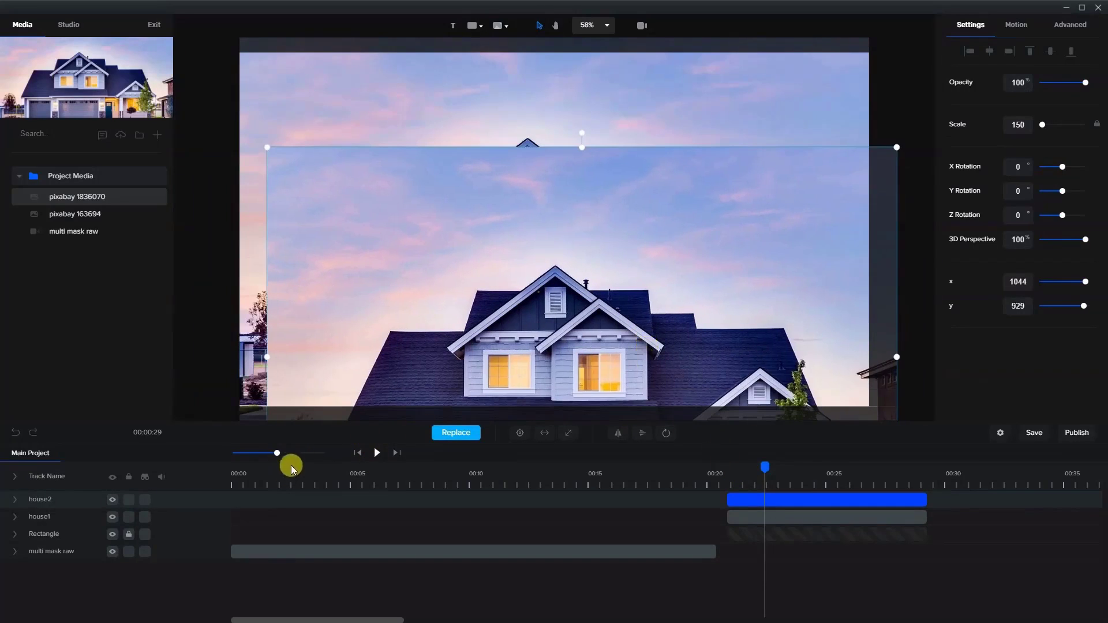
pyautogui.click(17, 434)
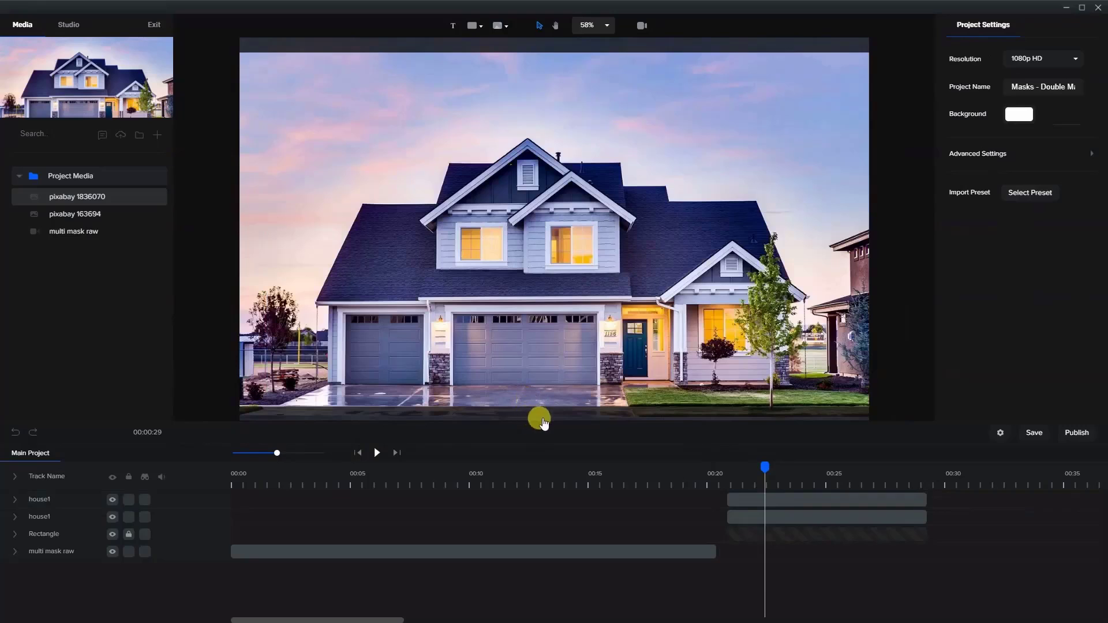
# Add a white rectangle over the left part of the house photo, clip spanning 00:21–00:29.
pyautogui.click(472, 26)
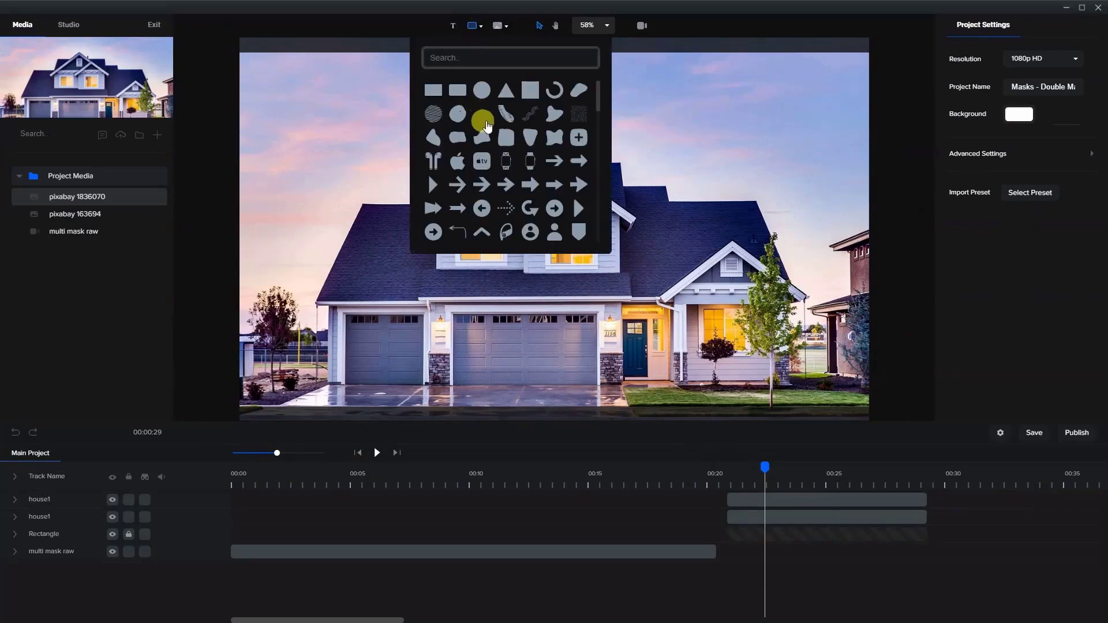
pyautogui.click(432, 90)
pyautogui.moveTo(584, 265); pyautogui.dragTo(372, 360)
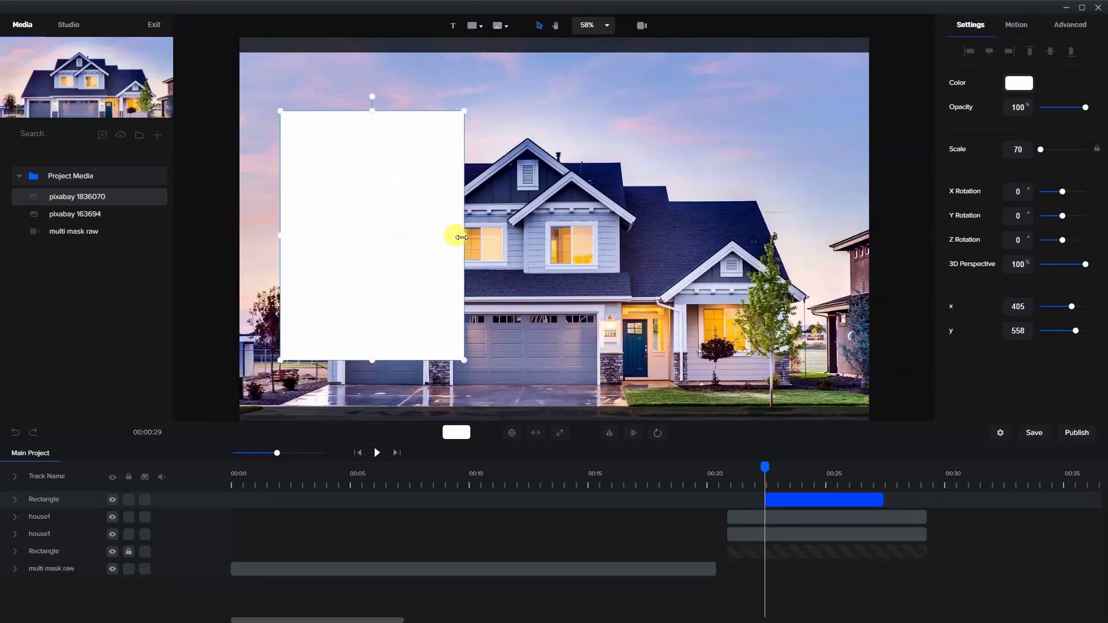
pyautogui.moveTo(462, 235); pyautogui.dragTo(552, 237)
pyautogui.moveTo(418, 357); pyautogui.dragTo(417, 366)
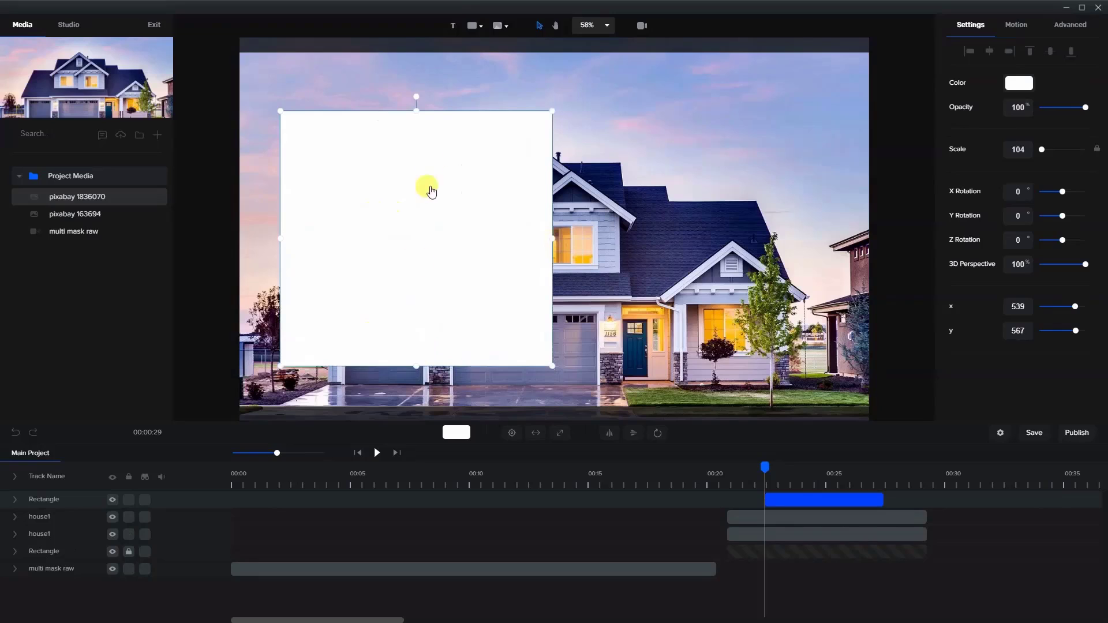
pyautogui.moveTo(415, 111); pyautogui.dragTo(414, 92)
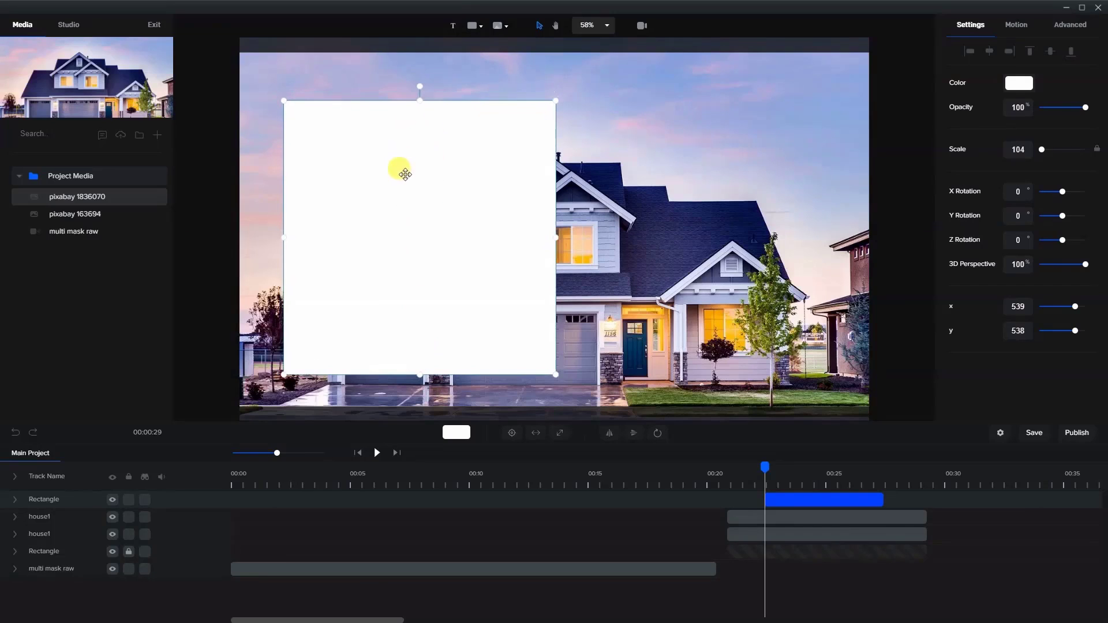
pyautogui.moveTo(398, 167)
pyautogui.mouseDown()
pyautogui.moveTo(406, 185)
pyautogui.moveTo(400, 173)
pyautogui.mouseUp()
pyautogui.moveTo(805, 494); pyautogui.dragTo(764, 492)
pyautogui.moveTo(844, 495); pyautogui.dragTo(918, 497)
# Rename the top Rectangle track to Mask1.
pyautogui.click(635, 493)
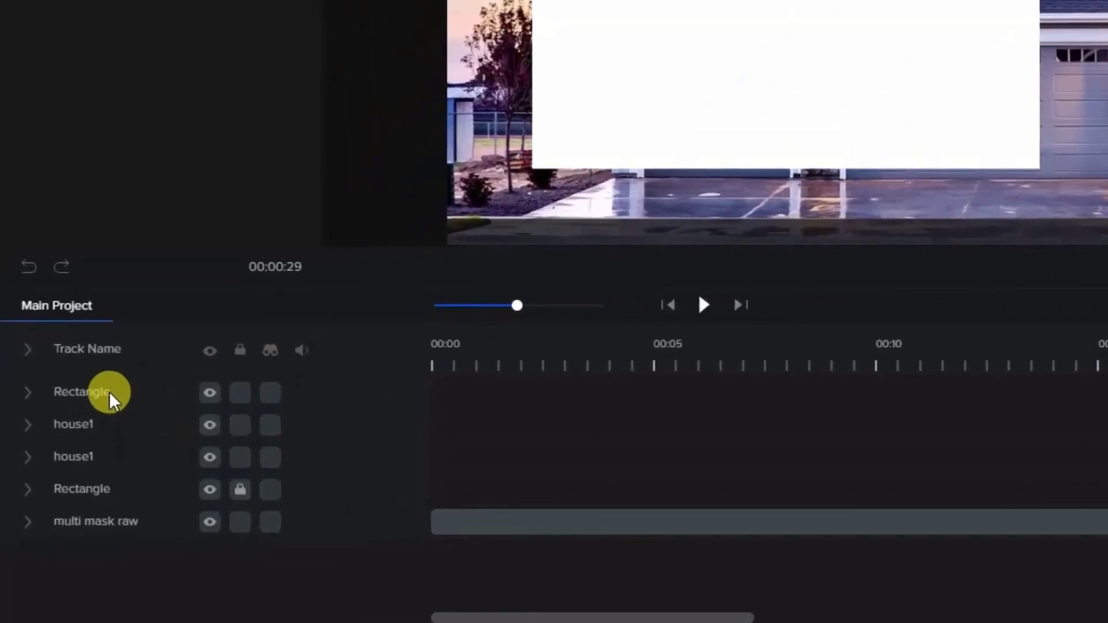
pyautogui.click(110, 396)
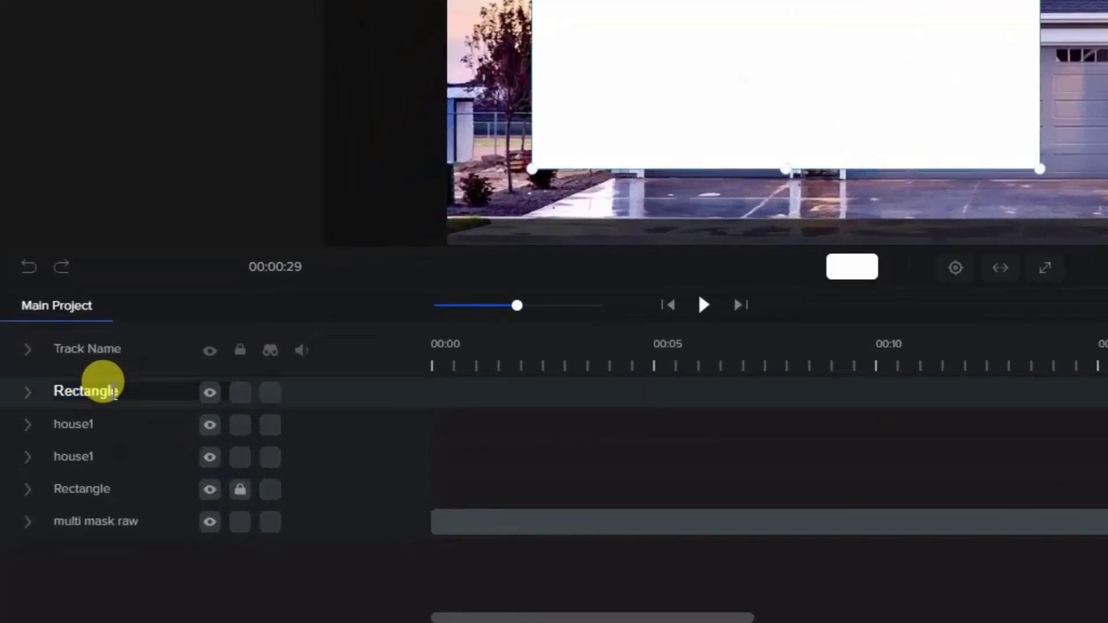
pyautogui.click(67, 384)
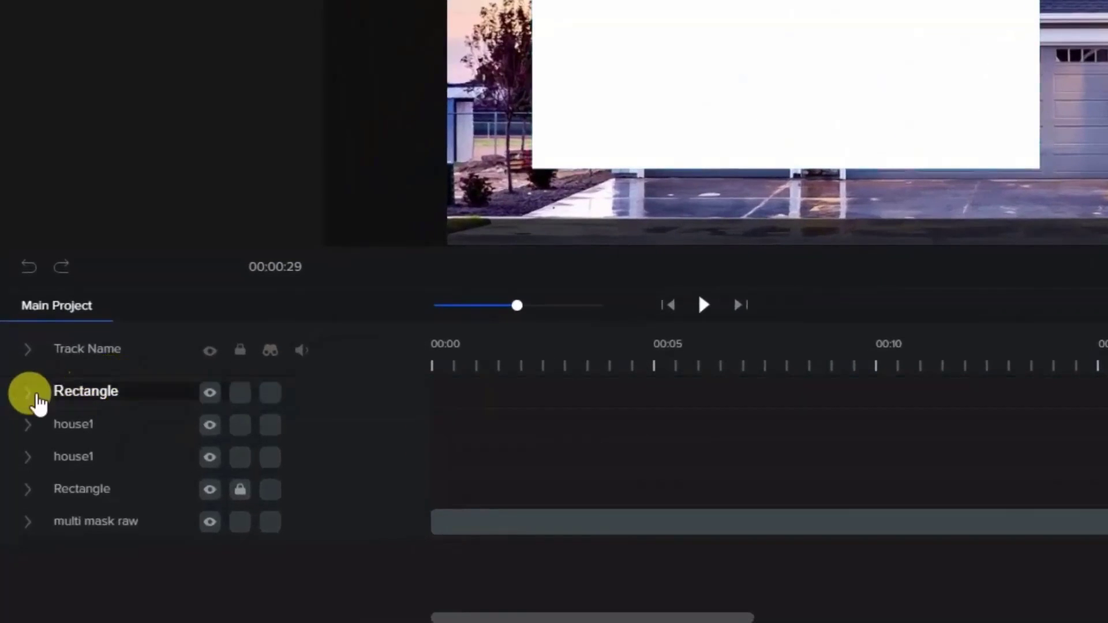
pyautogui.doubleClick(86, 394)
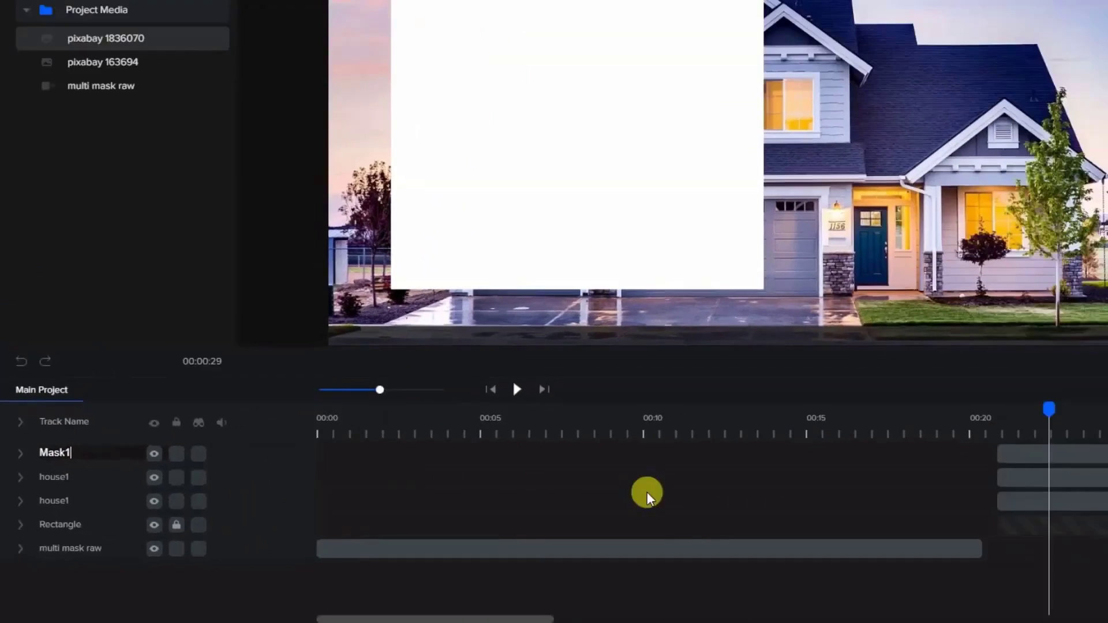
# Duplicate the Mask1 clip and name the new copy Mask2.
pyautogui.click(794, 498)
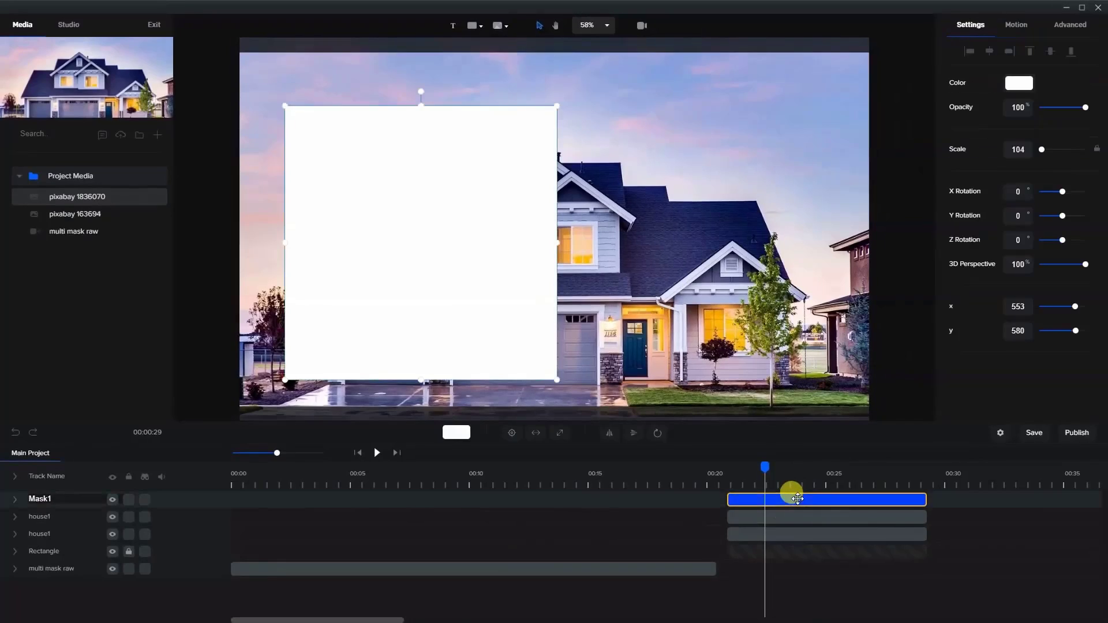
pyautogui.rightClick(798, 498)
pyautogui.click(809, 506)
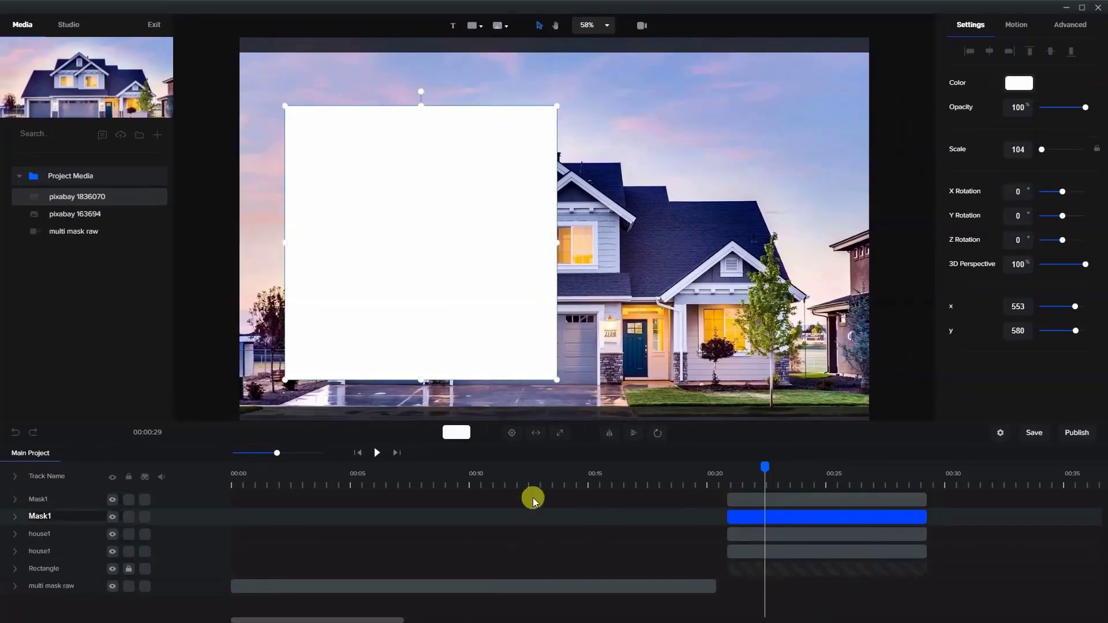
pyautogui.doubleClick(46, 499)
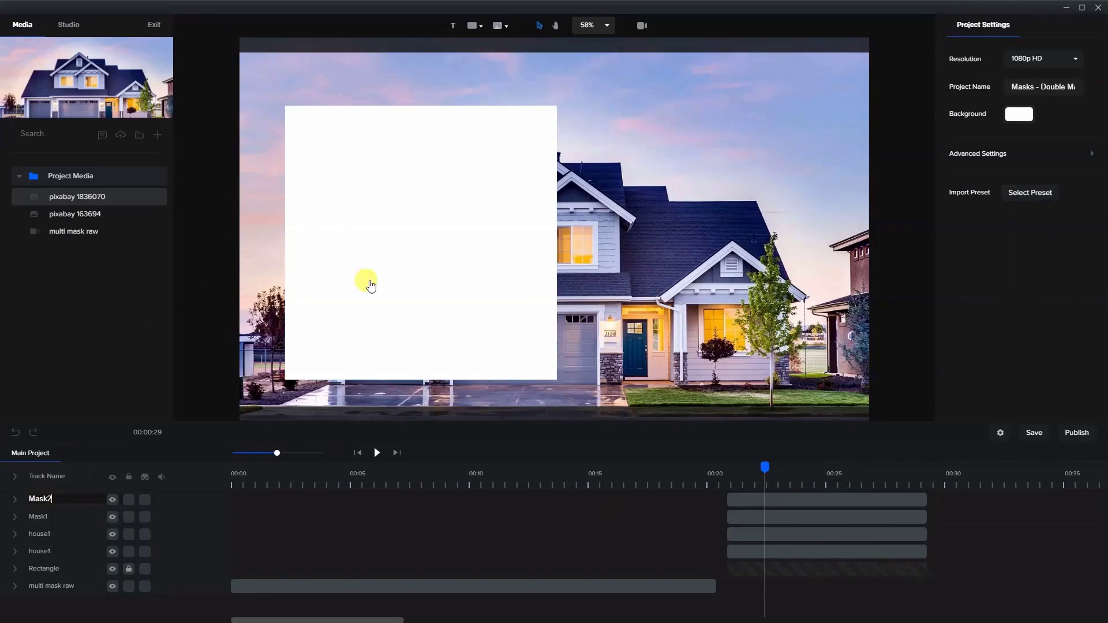
# Move Mask2 to the right half at x 1430, y 584, nudging Mask1 left to align.
pyautogui.click(396, 285)
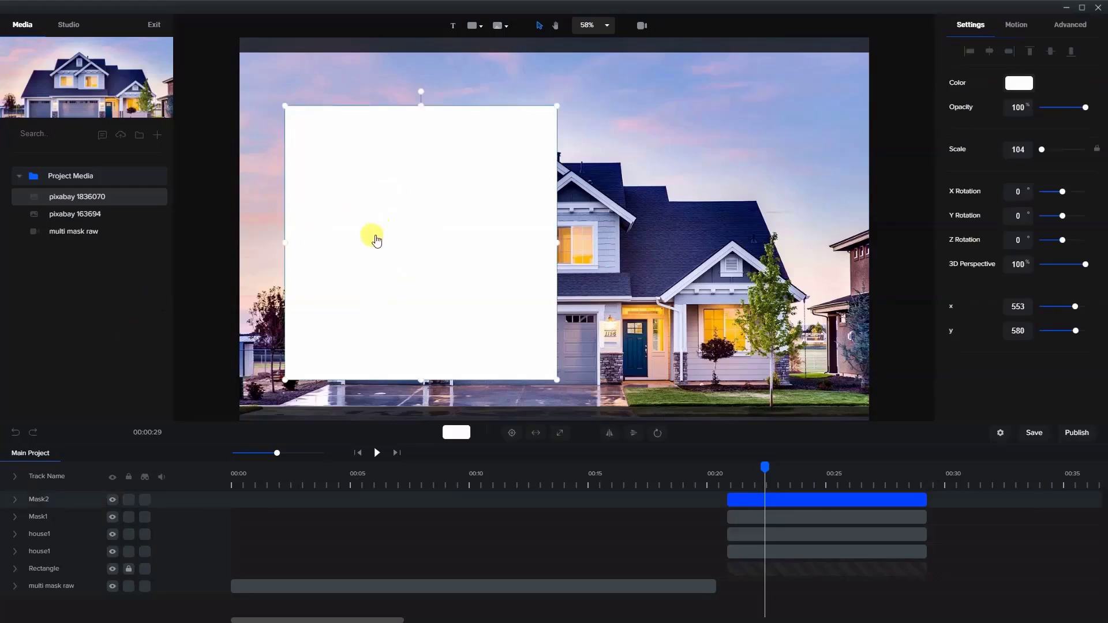
pyautogui.moveTo(372, 235); pyautogui.dragTo(665, 234)
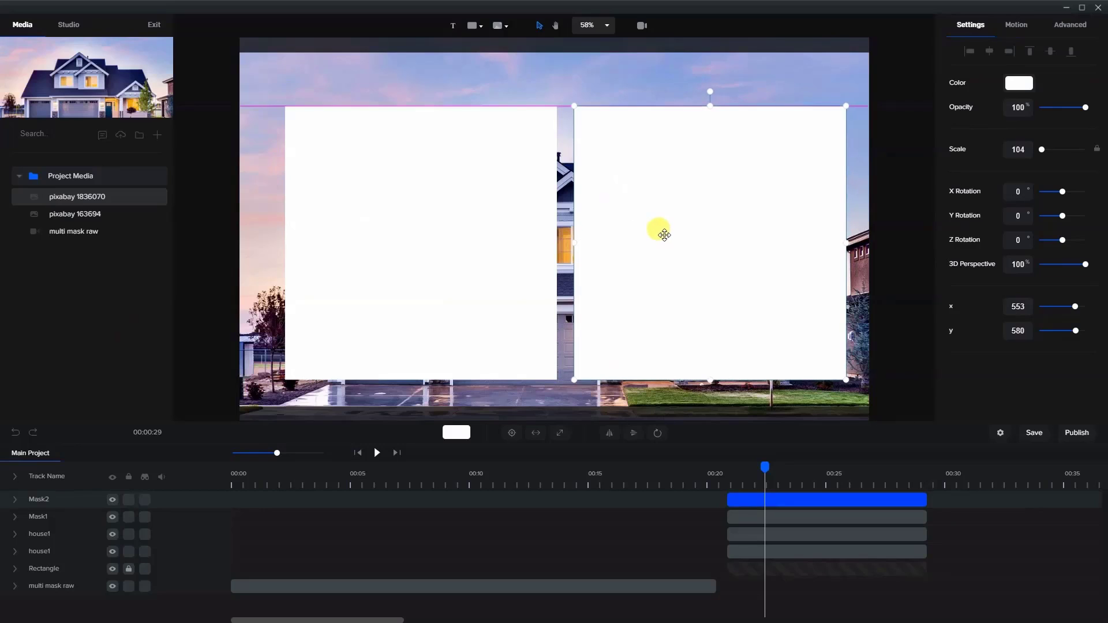
pyautogui.moveTo(466, 234); pyautogui.dragTo(449, 235)
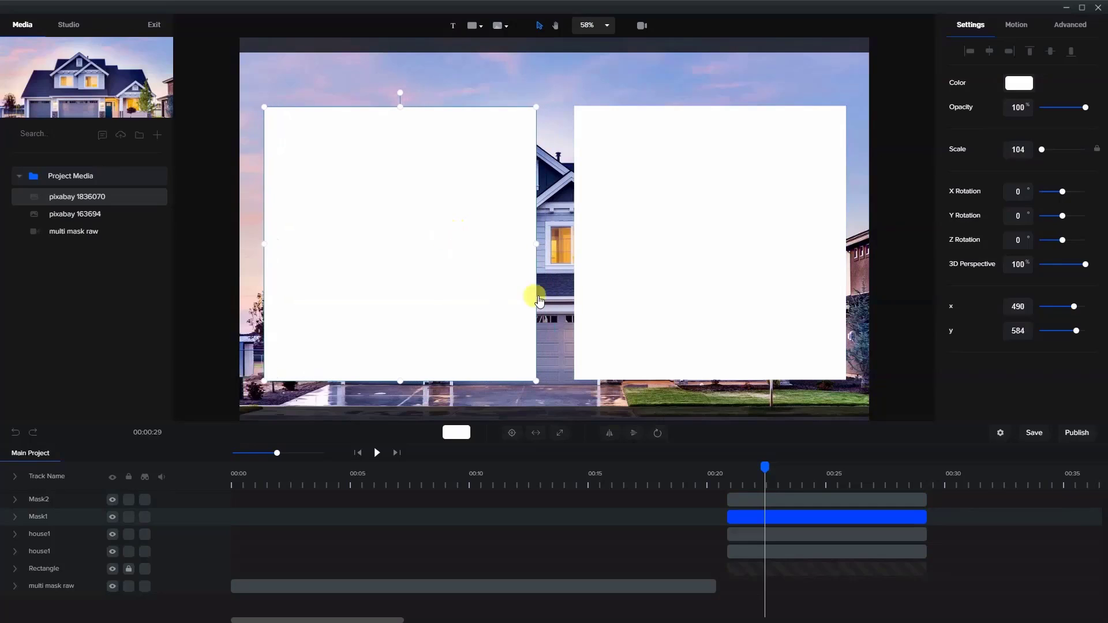
pyautogui.moveTo(594, 299); pyautogui.dragTo(589, 300)
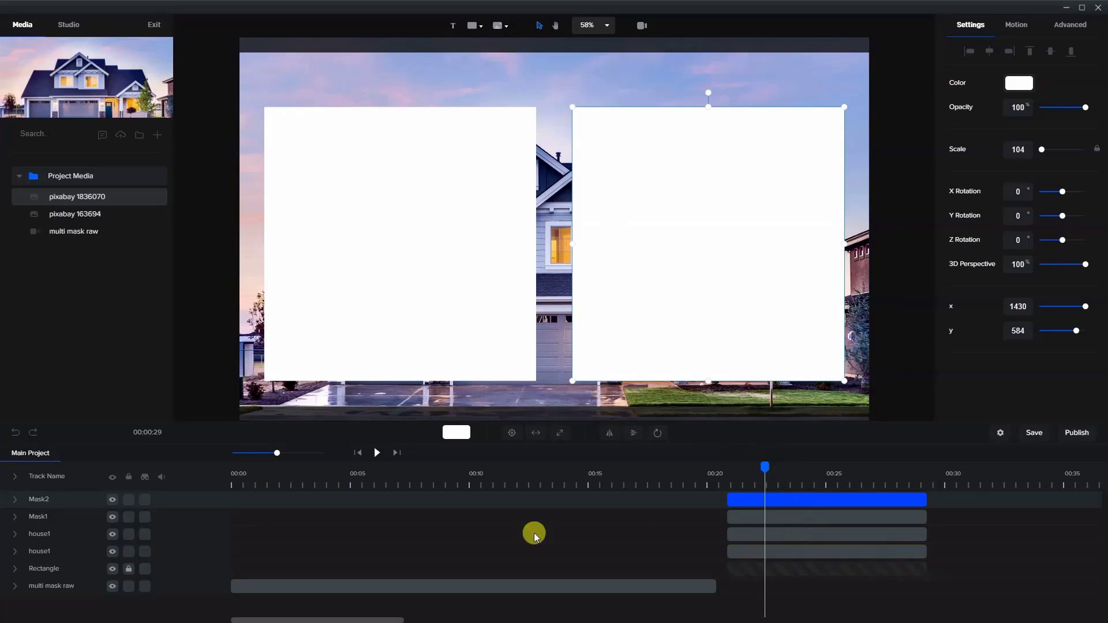
# Rename the duplicate house track to house2 and mask house1 with Mask1.
pyautogui.doubleClick(51, 537)
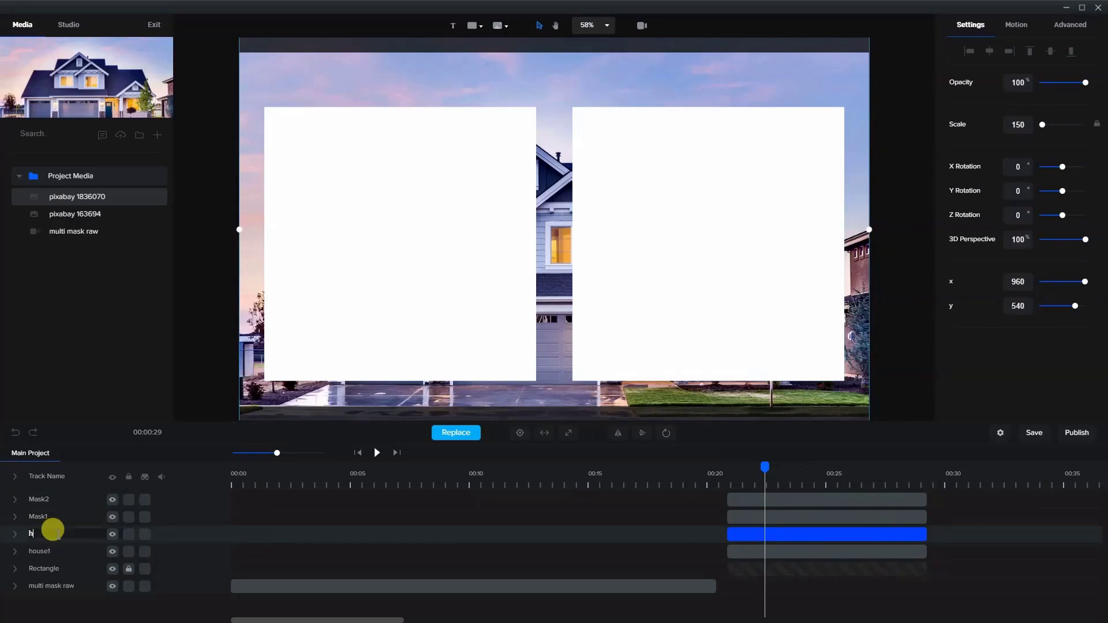
pyautogui.press('Return')
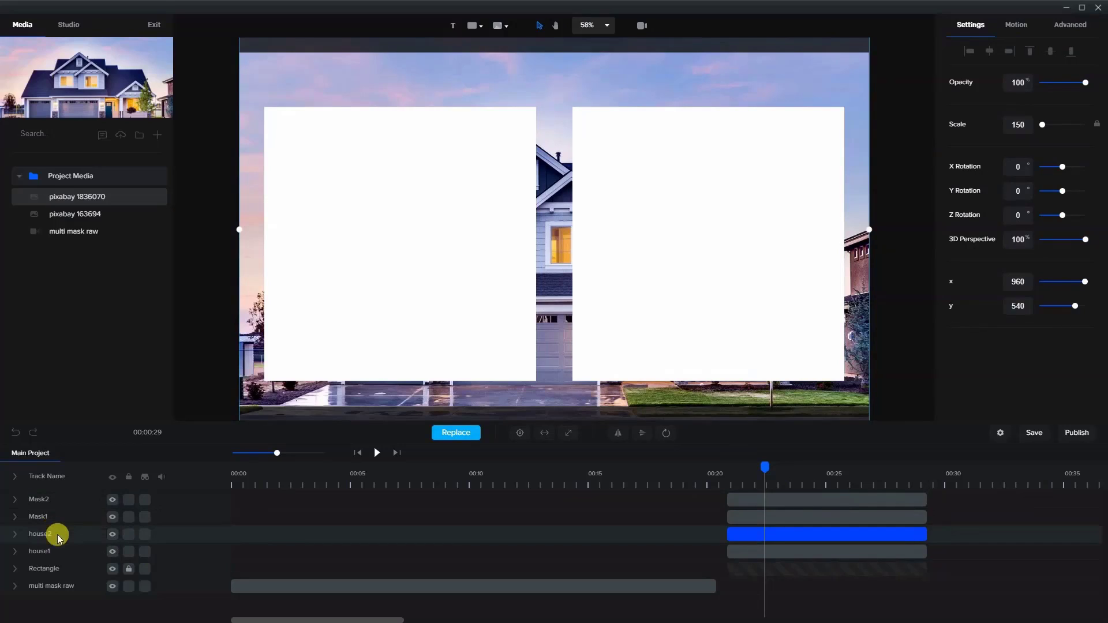
pyautogui.click(800, 555)
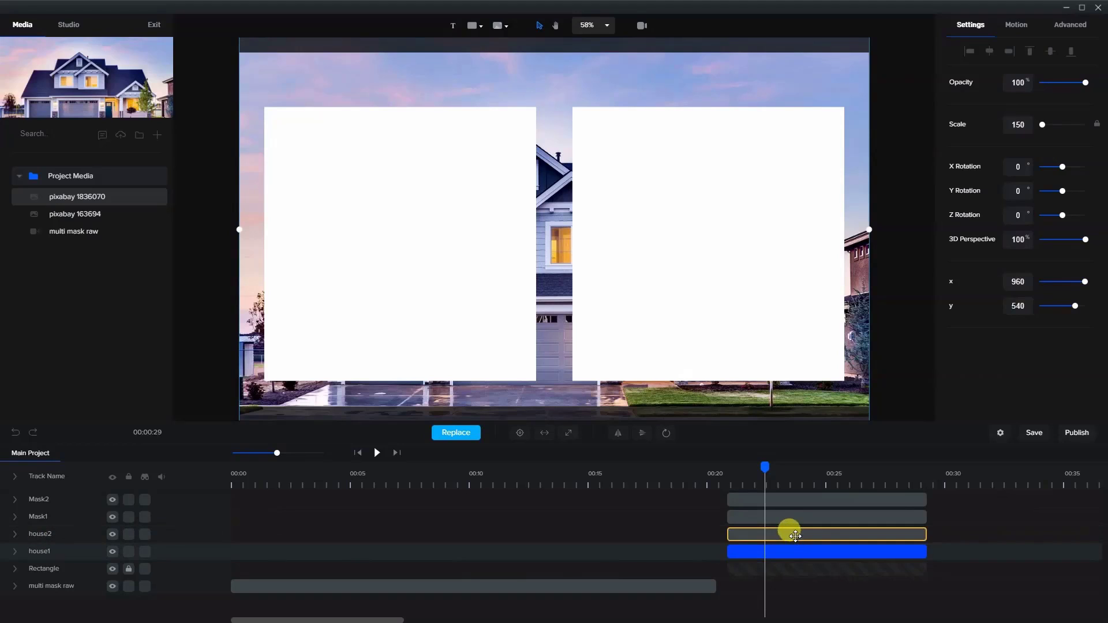
pyautogui.rightClick(799, 549)
pyautogui.moveTo(817, 541)
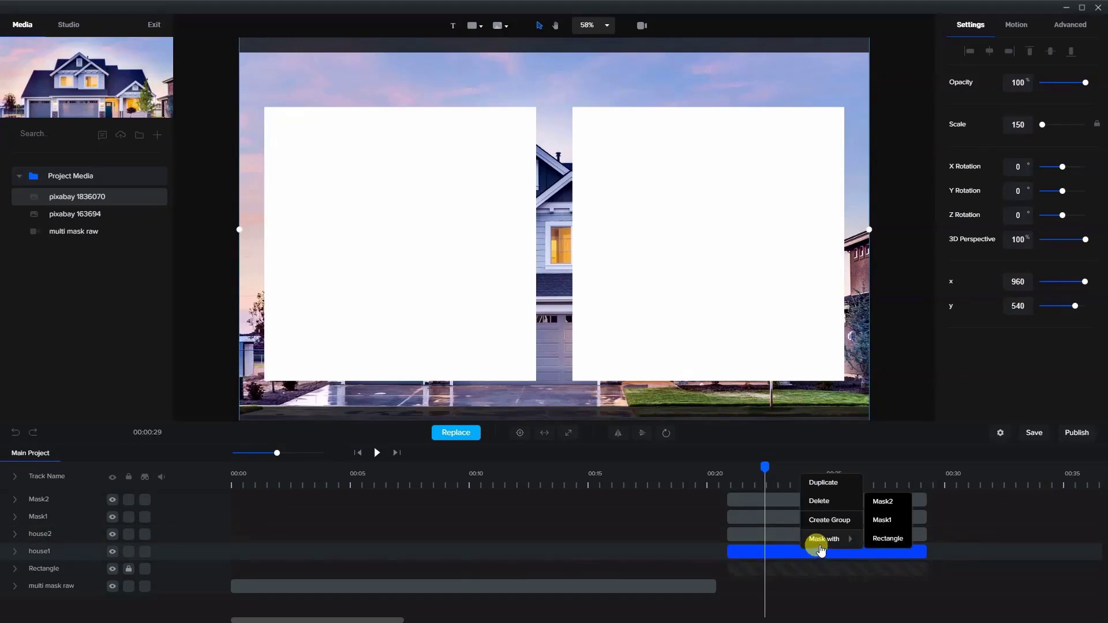
pyautogui.click(883, 520)
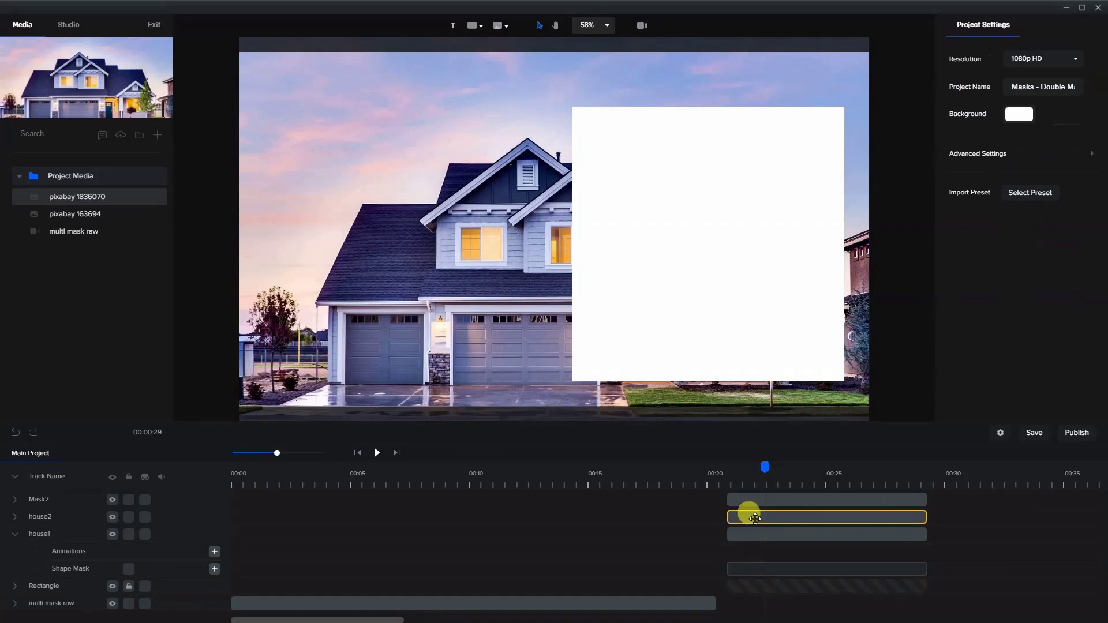
# Mask the house2 clip with the Mask2 rectangle.
pyautogui.rightClick(782, 516)
pyautogui.moveTo(814, 585)
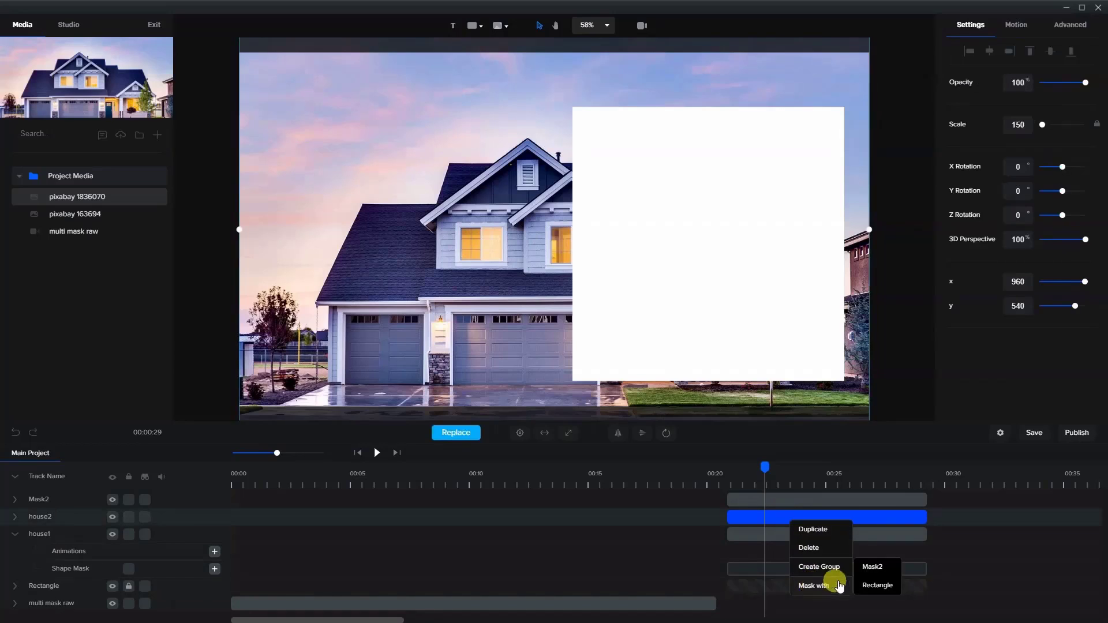
pyautogui.click(869, 567)
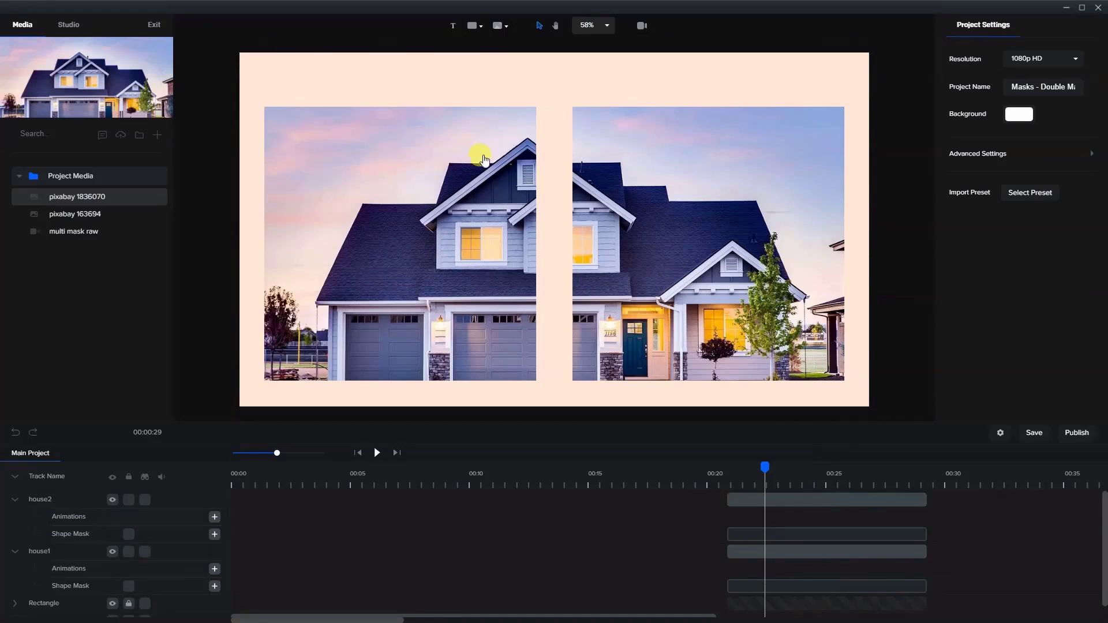
pyautogui.click(440, 287)
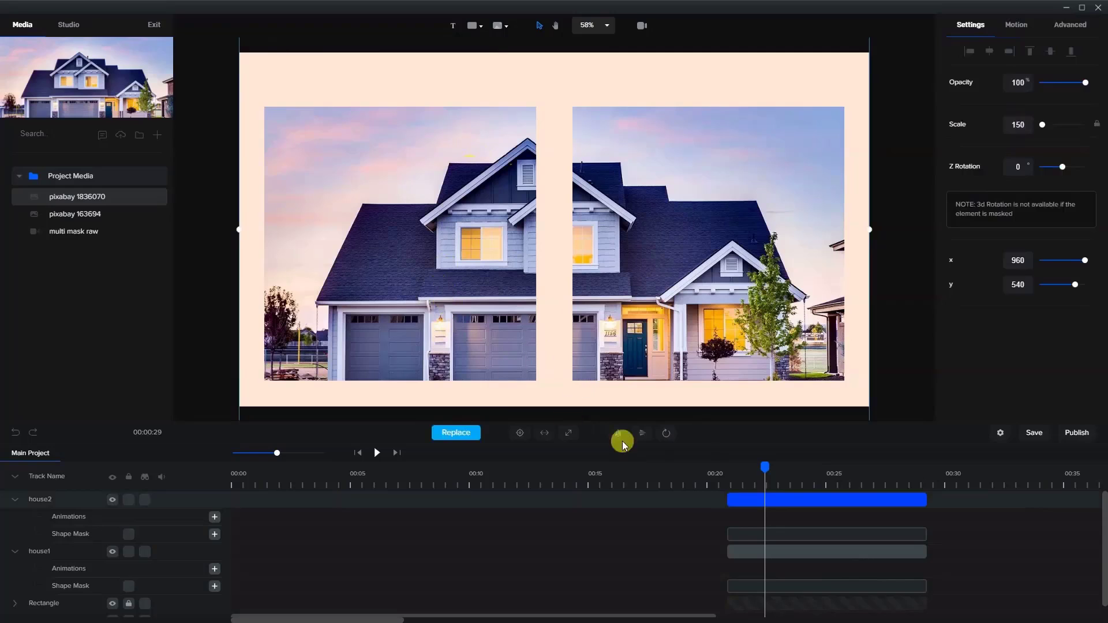
pyautogui.moveTo(457, 281); pyautogui.dragTo(525, 229)
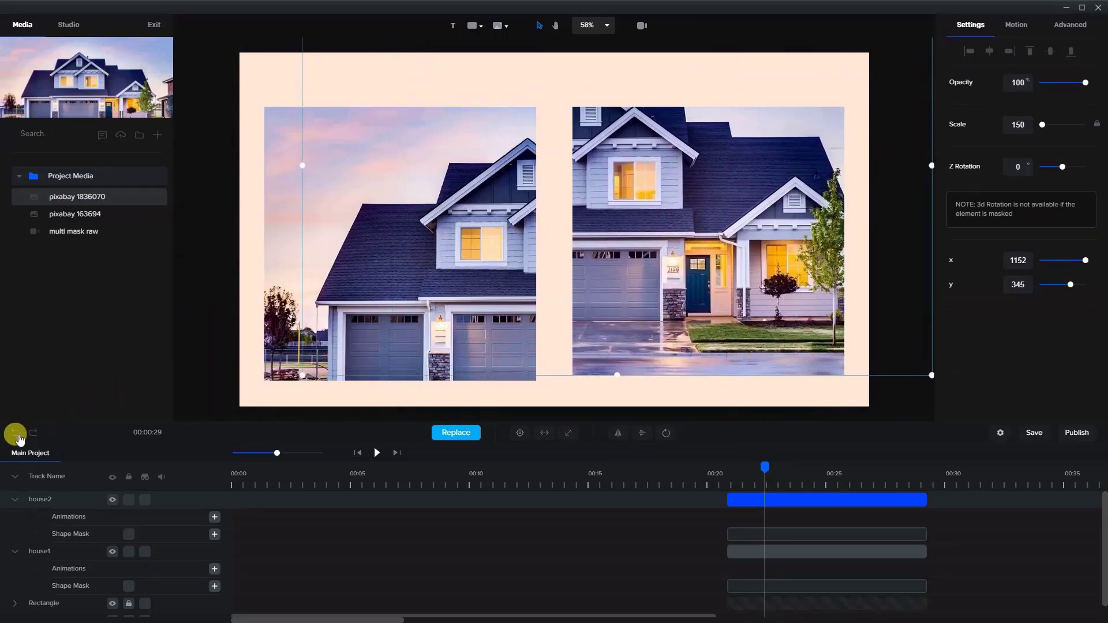
pyautogui.click(15, 432)
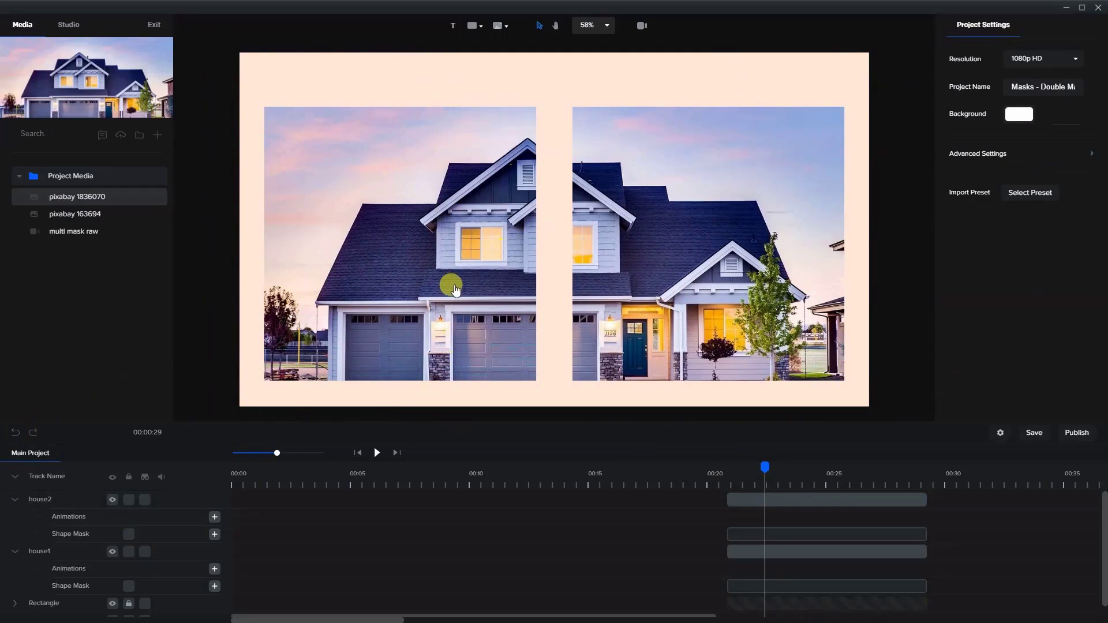
pyautogui.click(789, 539)
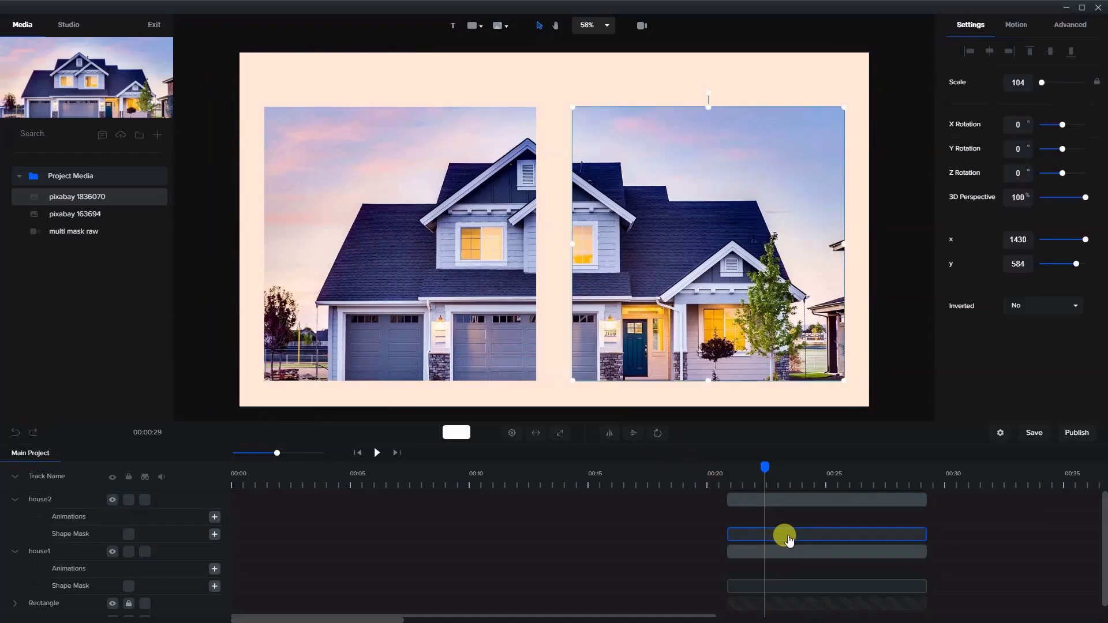
pyautogui.moveTo(828, 358); pyautogui.dragTo(594, 374)
pyautogui.moveTo(445, 342); pyautogui.dragTo(609, 313)
pyautogui.moveTo(660, 259); pyautogui.dragTo(732, 349)
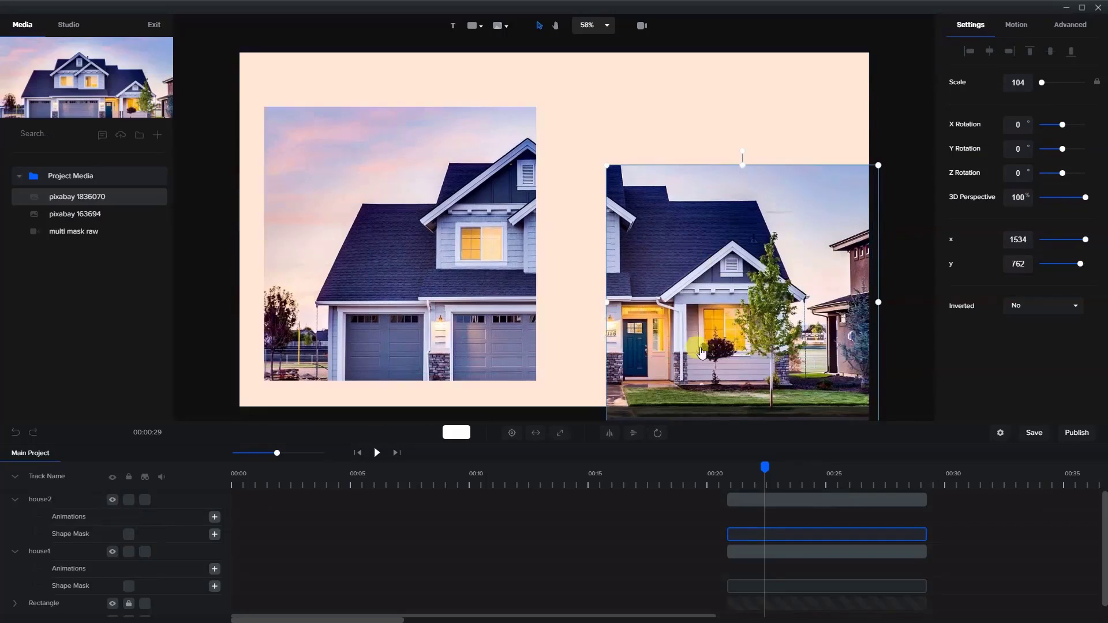
pyautogui.click(15, 434)
pyautogui.click(15, 434)
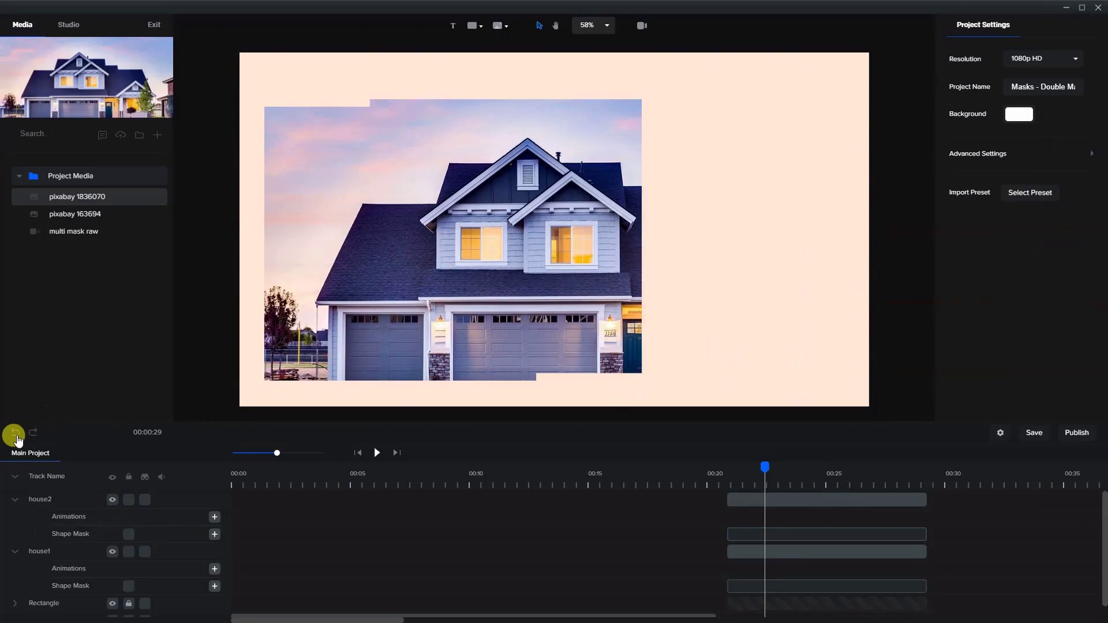
pyautogui.click(15, 434)
pyautogui.click(16, 436)
pyautogui.click(15, 434)
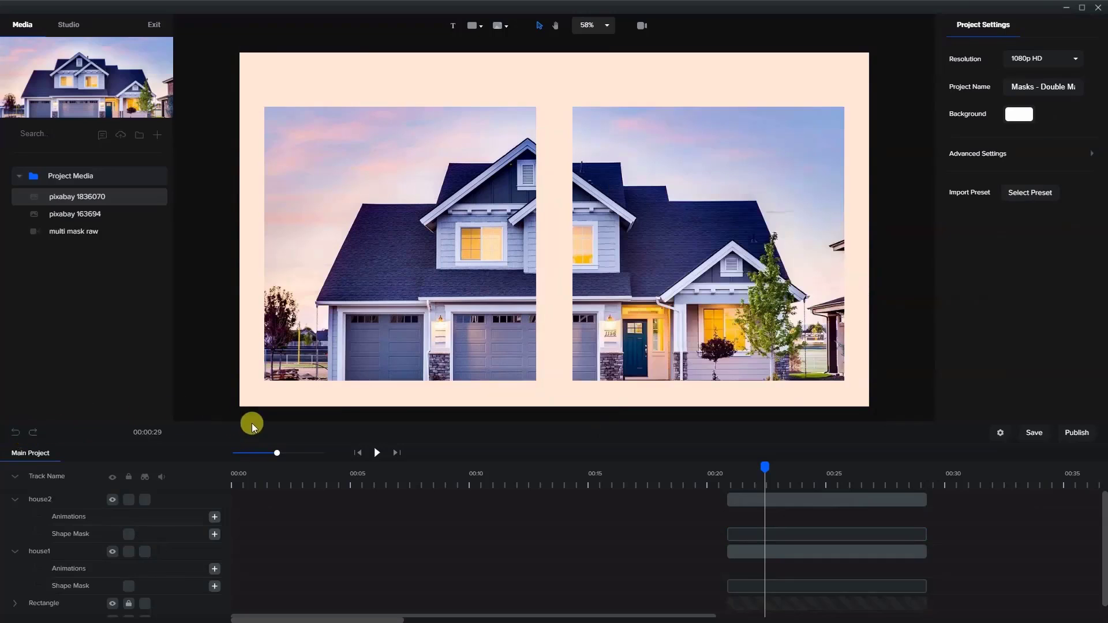
# Select both house clips and drop the pixabay 163694 open-window image onto the canvas.
pyautogui.click(756, 500)
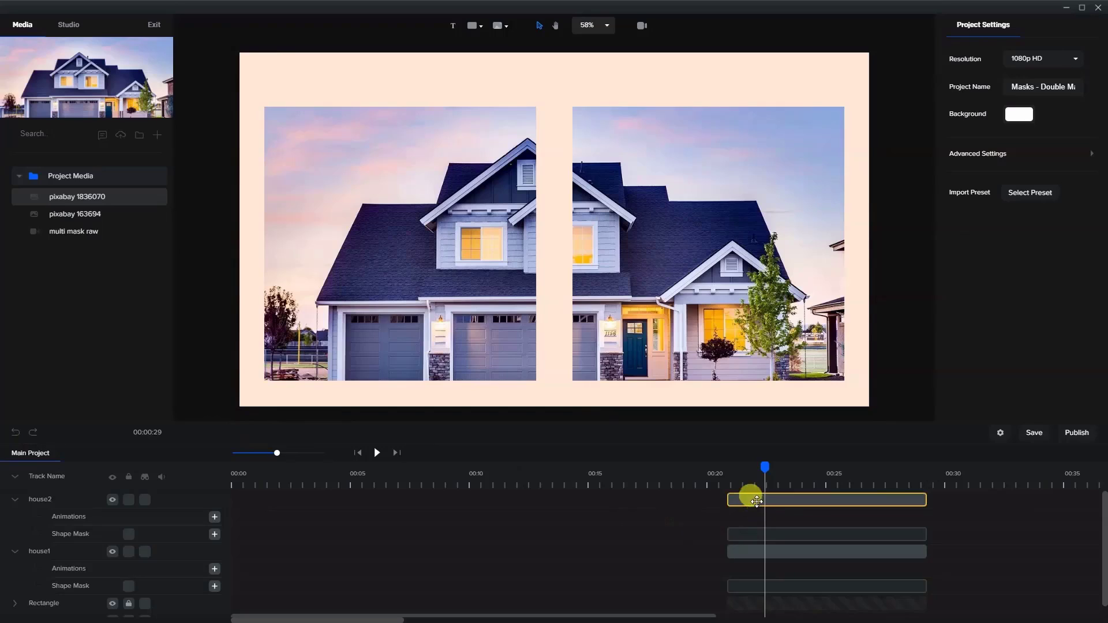
pyautogui.click(757, 500)
pyautogui.keyDown('shift'); pyautogui.click(765, 552); pyautogui.keyUp('shift')
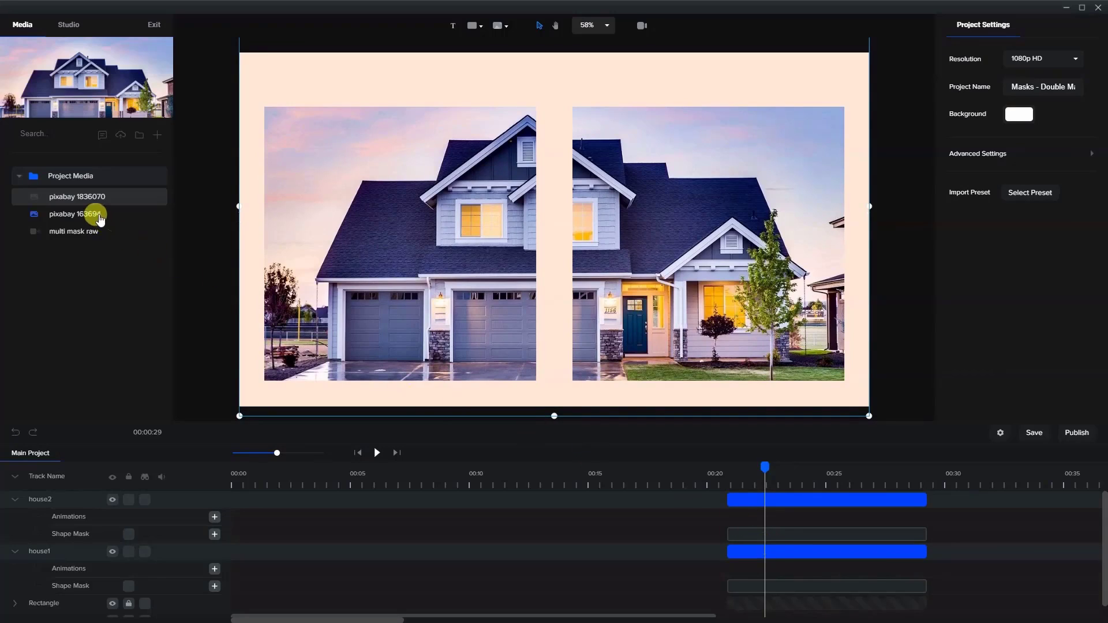
pyautogui.moveTo(99, 218); pyautogui.dragTo(564, 302)
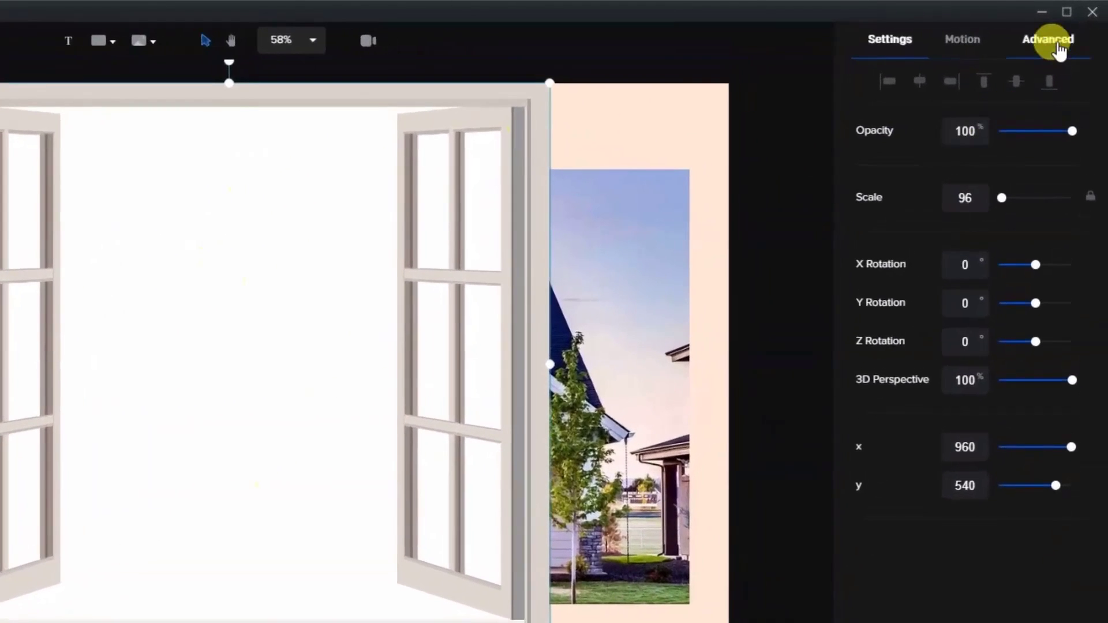
# Turn on Remove Color for the window image, picking its white #ffffff at threshold 10.
pyautogui.click(1057, 37)
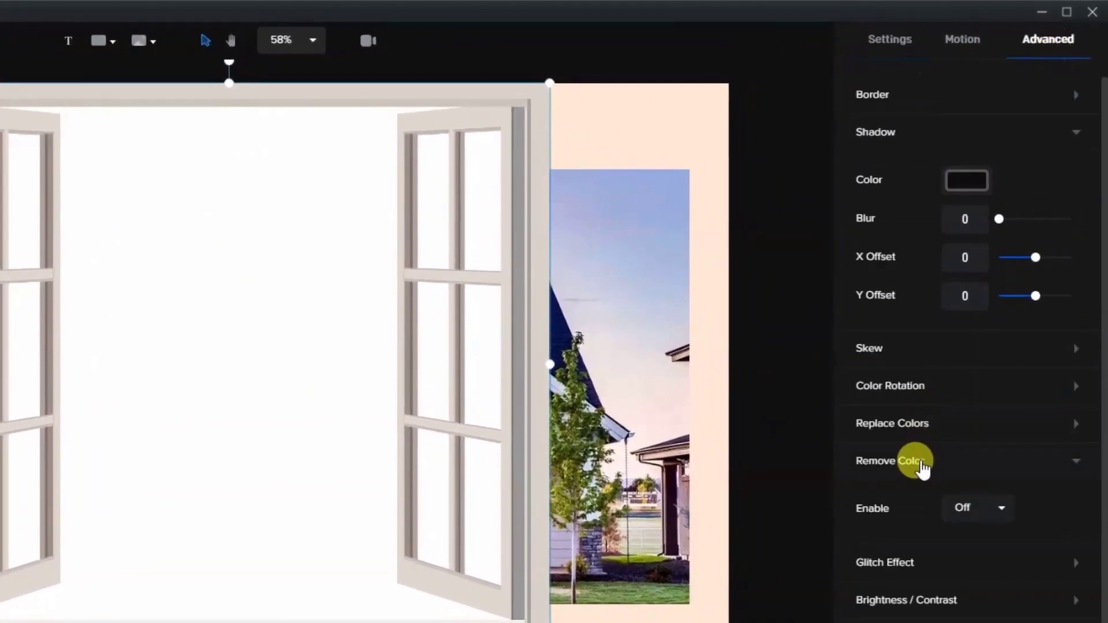
pyautogui.click(975, 511)
pyautogui.click(963, 541)
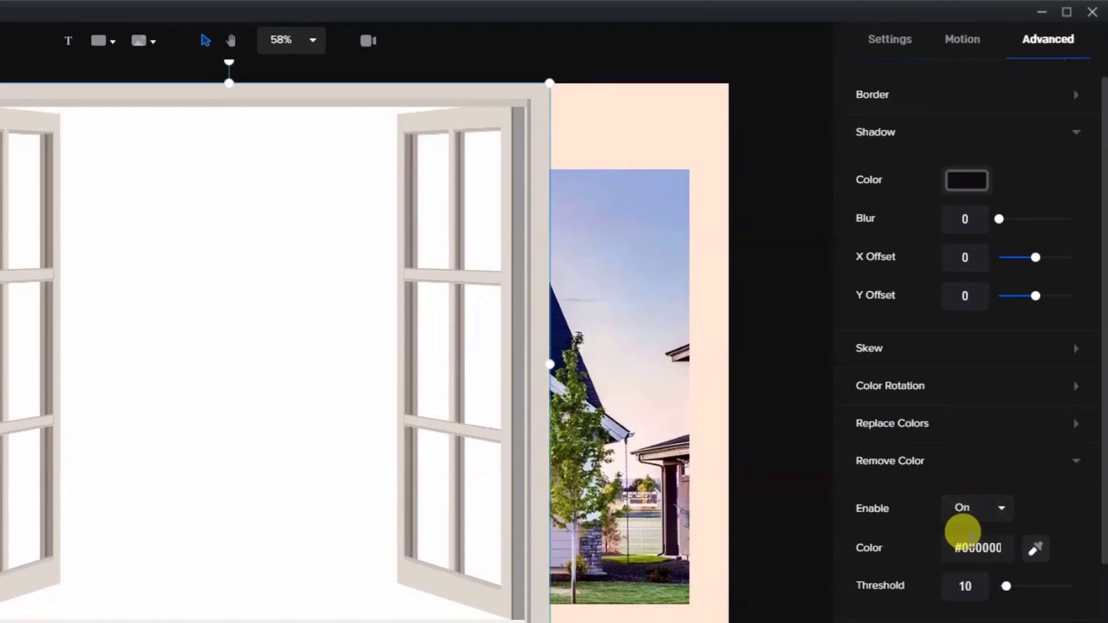
pyautogui.click(1028, 546)
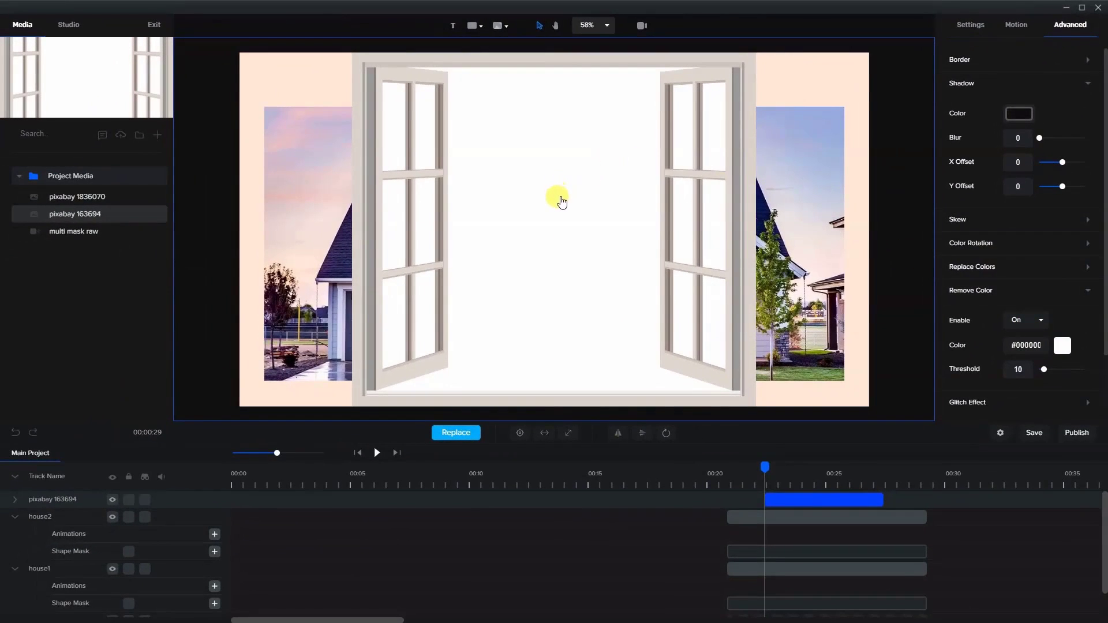
pyautogui.click(561, 199)
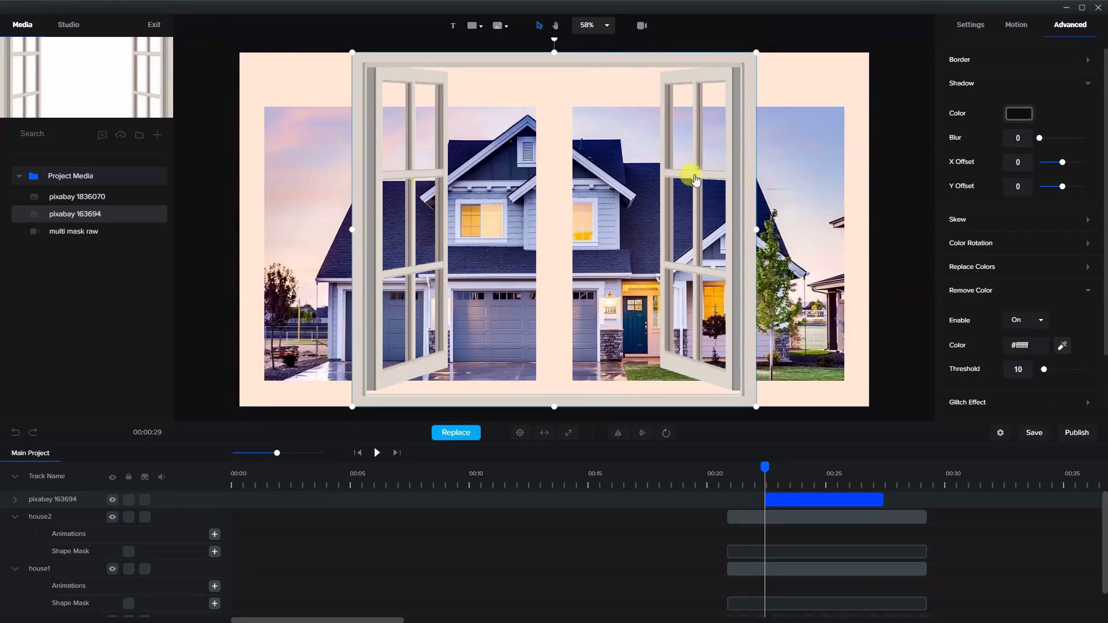
# Fit the window frame over the left house and match its clip to the house clips.
pyautogui.moveTo(755, 54); pyautogui.dragTo(646, 149)
pyautogui.moveTo(638, 258); pyautogui.dragTo(537, 241)
pyautogui.moveTo(400, 366); pyautogui.dragTo(401, 379)
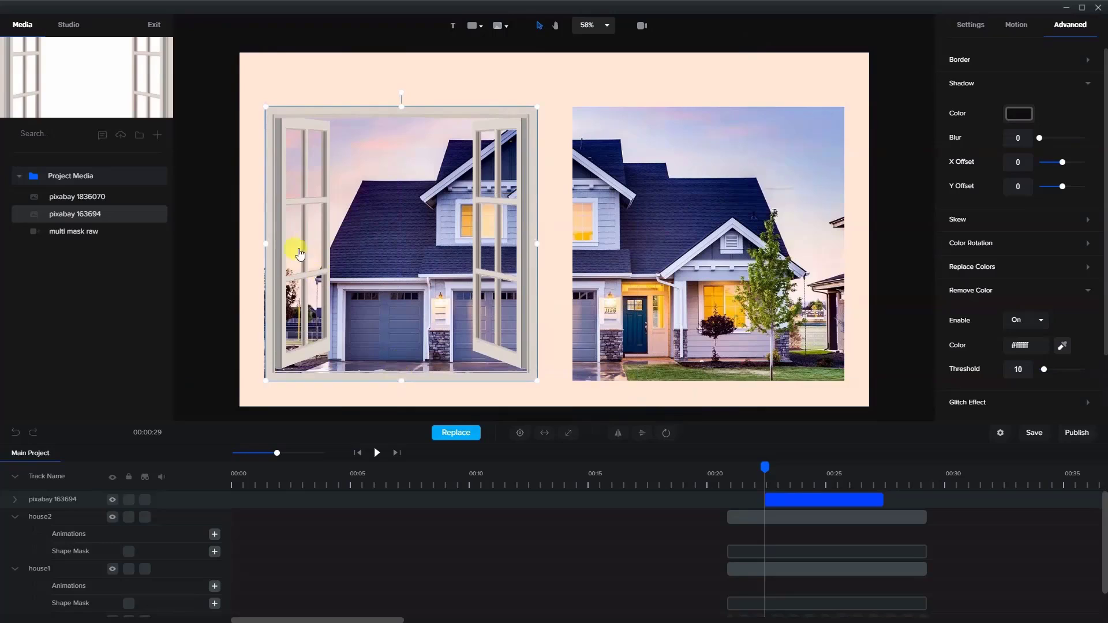
pyautogui.moveTo(268, 244); pyautogui.dragTo(261, 246)
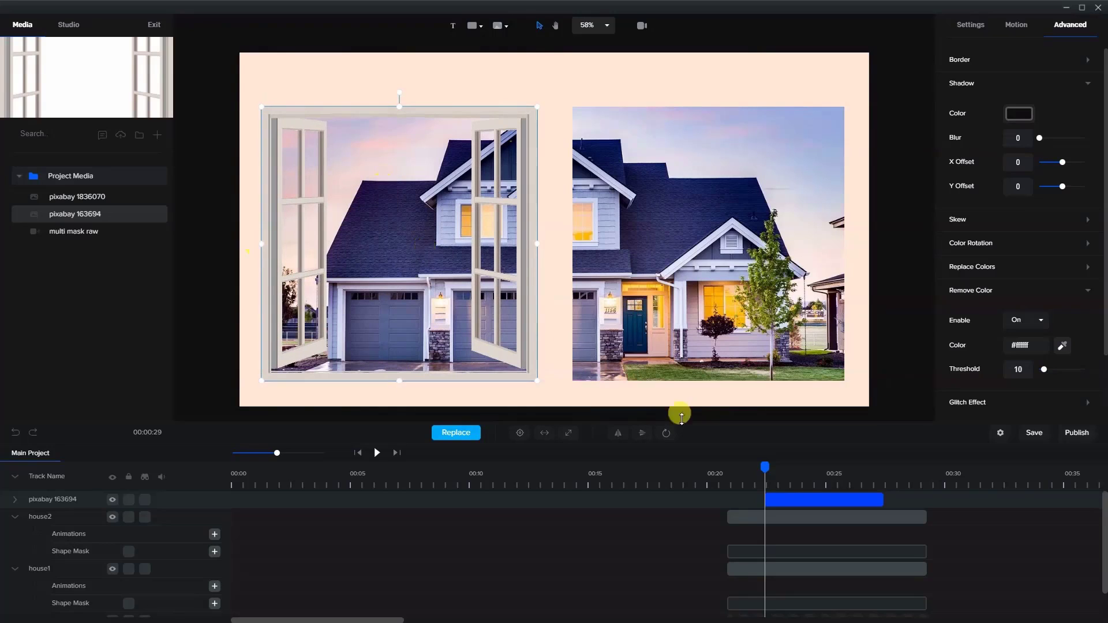
pyautogui.moveTo(795, 500); pyautogui.dragTo(757, 501)
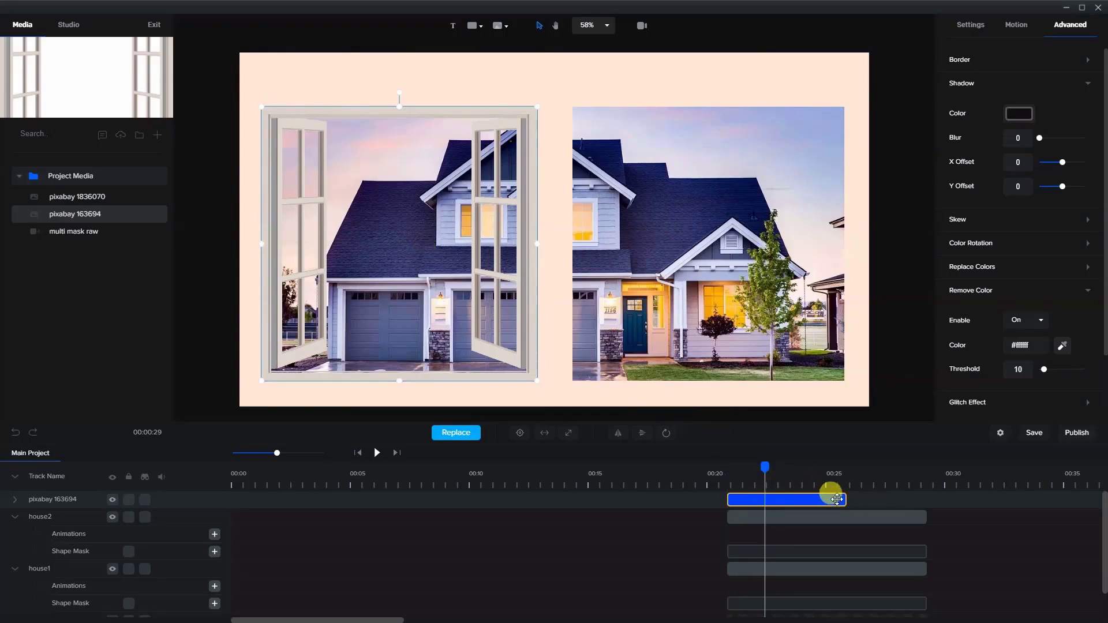
pyautogui.moveTo(845, 499); pyautogui.dragTo(918, 508)
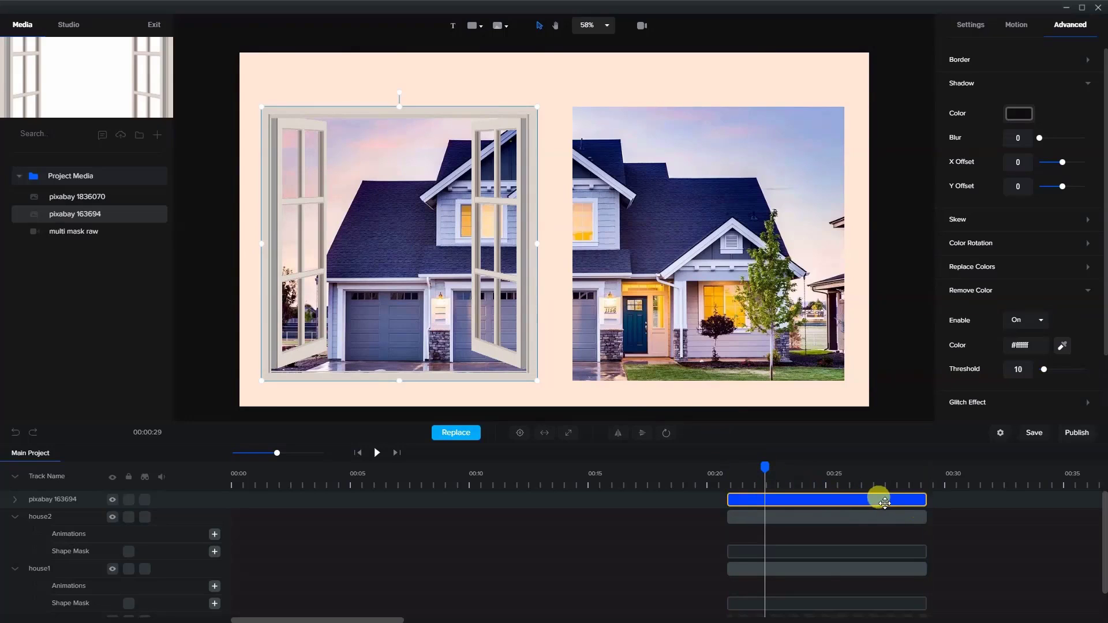
# Duplicate the window frame clip and move the copy over the right house.
pyautogui.rightClick(879, 498)
pyautogui.click(898, 514)
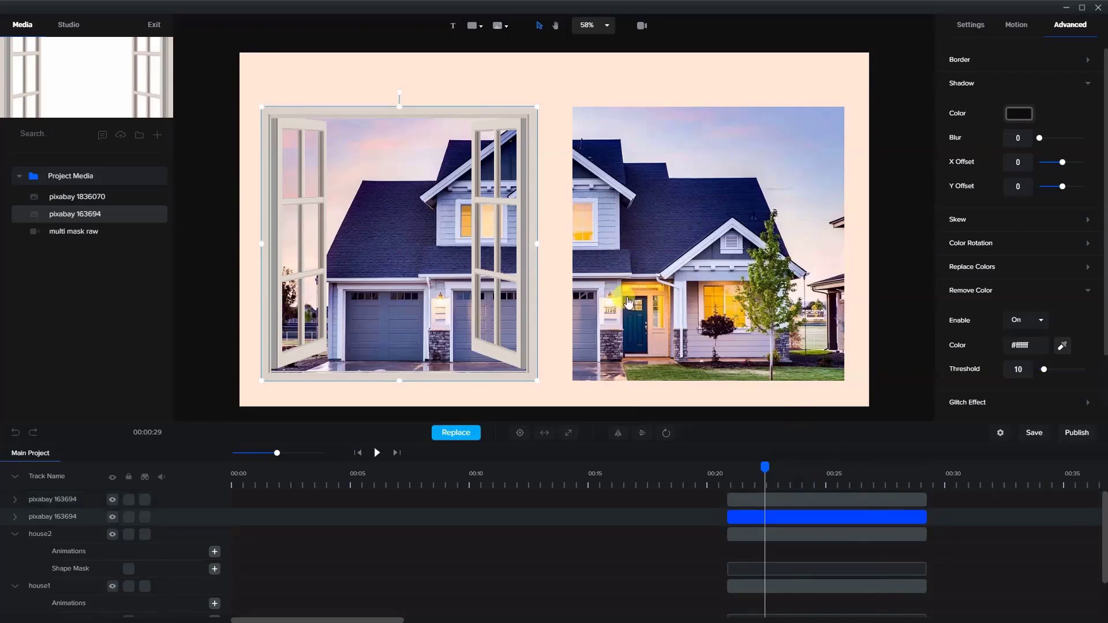
pyautogui.moveTo(529, 311); pyautogui.dragTo(836, 304)
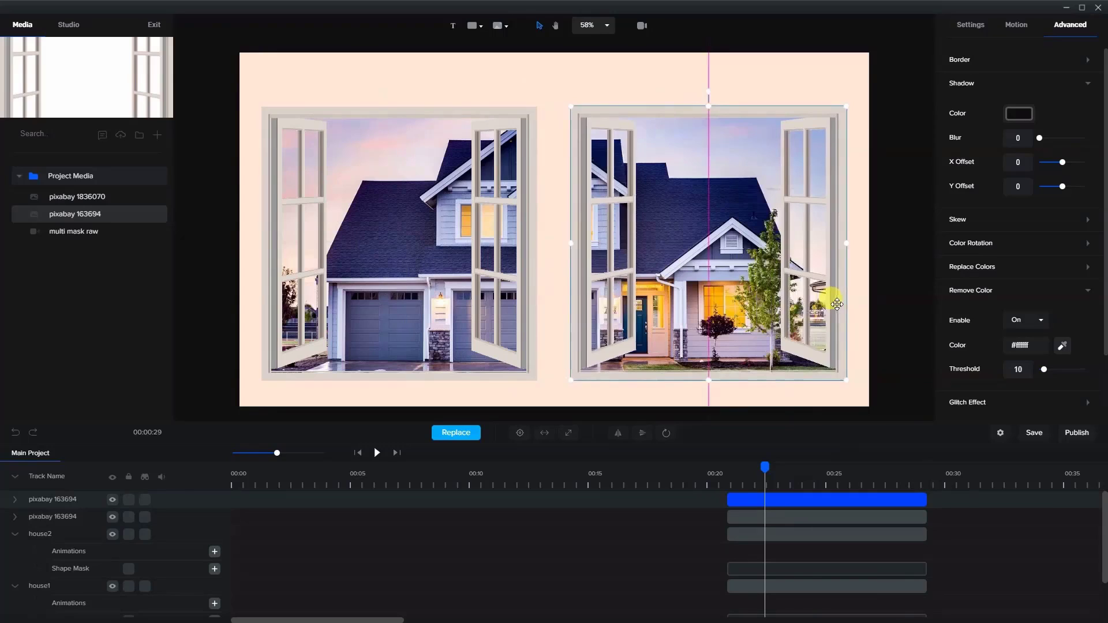
pyautogui.click(884, 307)
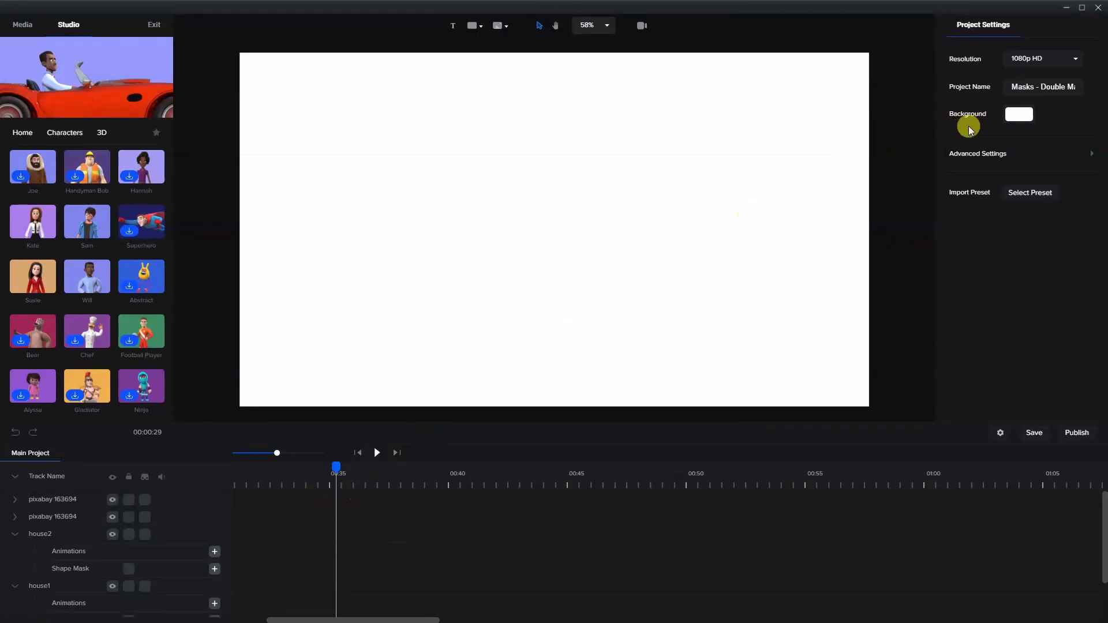
# Add a light mint #D7FFF0 rectangle expanded to fill the whole canvas.
pyautogui.click(467, 27)
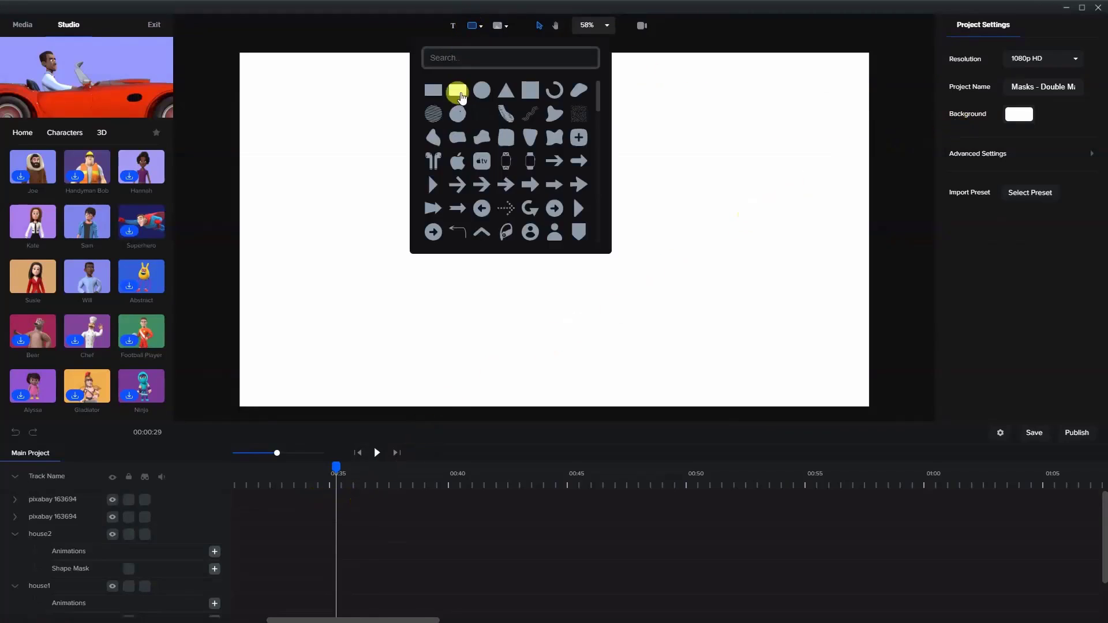
pyautogui.click(433, 90)
pyautogui.click(553, 287)
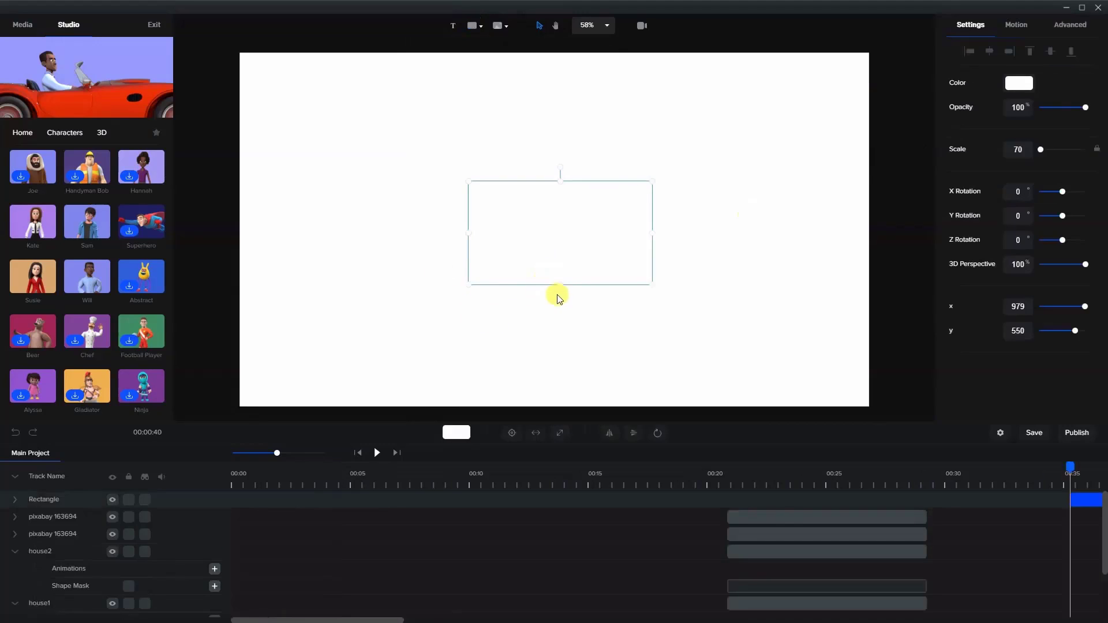
pyautogui.click(1019, 83)
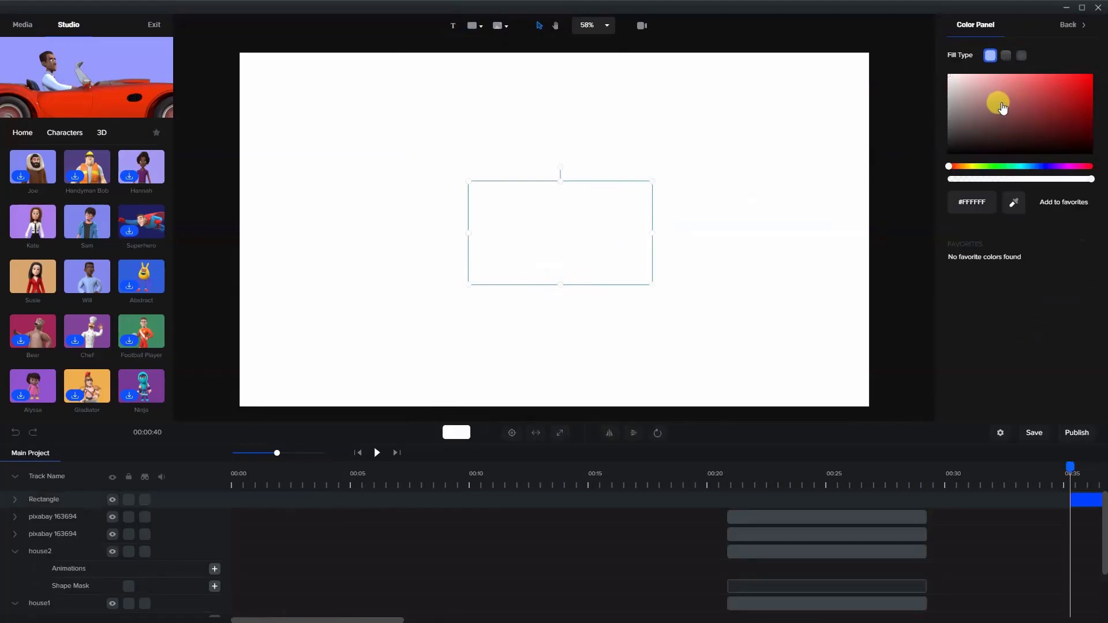
pyautogui.click(1010, 167)
pyautogui.moveTo(989, 84); pyautogui.dragTo(973, 72)
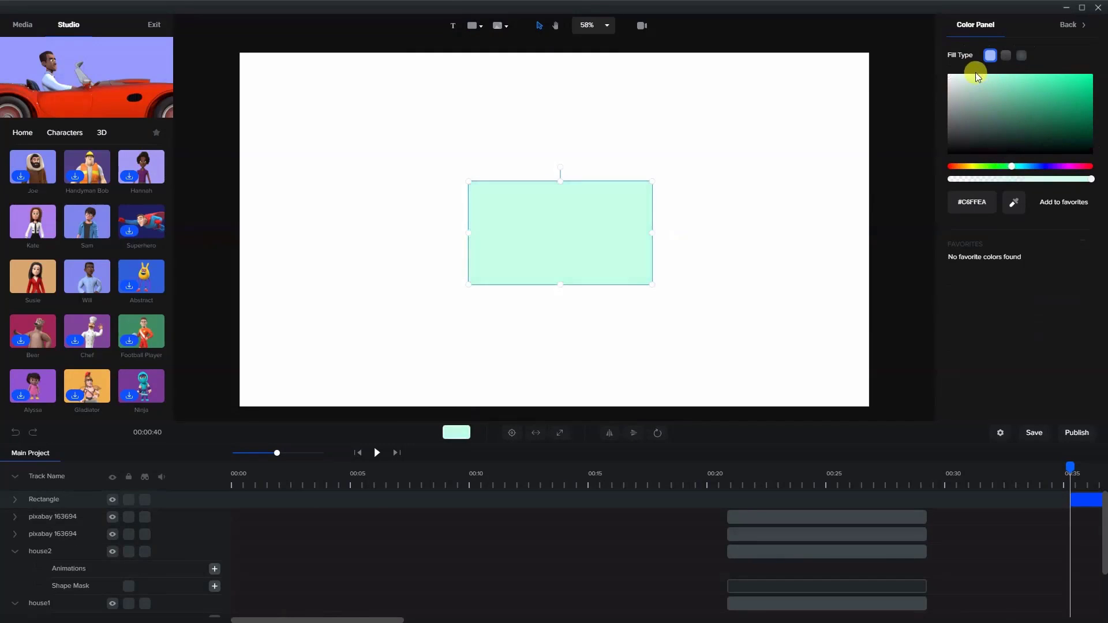
pyautogui.click(560, 433)
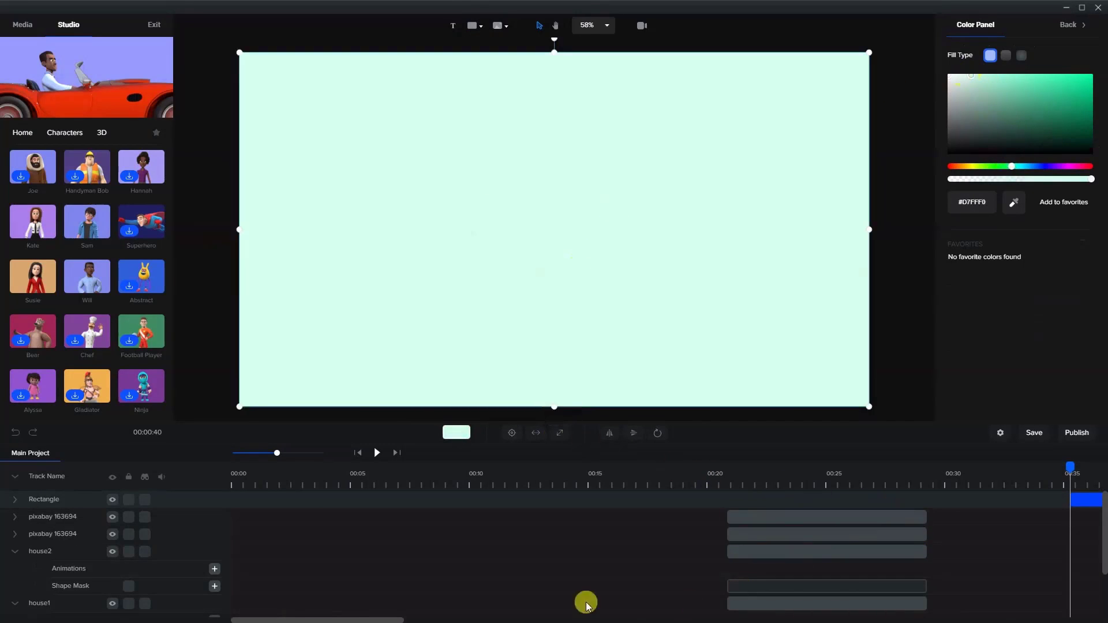
# Extend the mint rectangle clip to about 00:44 and lock its track.
pyautogui.moveTo(394, 619); pyautogui.dragTo(433, 616)
pyautogui.moveTo(397, 500); pyautogui.dragTo(492, 499)
pyautogui.click(140, 495)
pyautogui.click(128, 500)
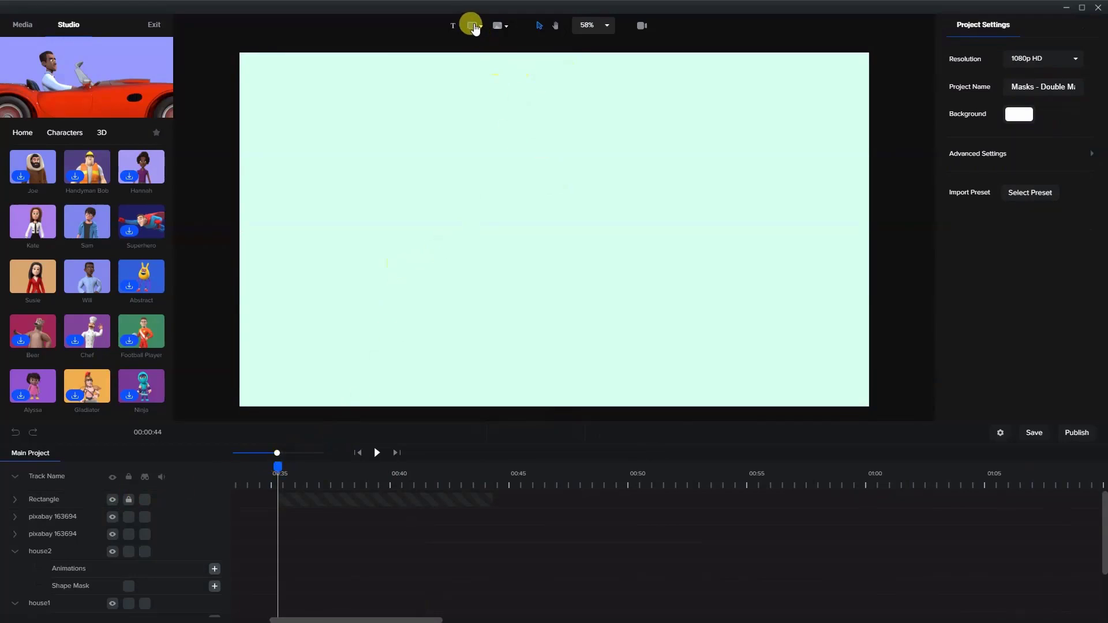
# Add a white circle from the shapes list and enlarge it to scale 90, centred on the mint canvas.
pyautogui.click(475, 26)
pyautogui.click(481, 90)
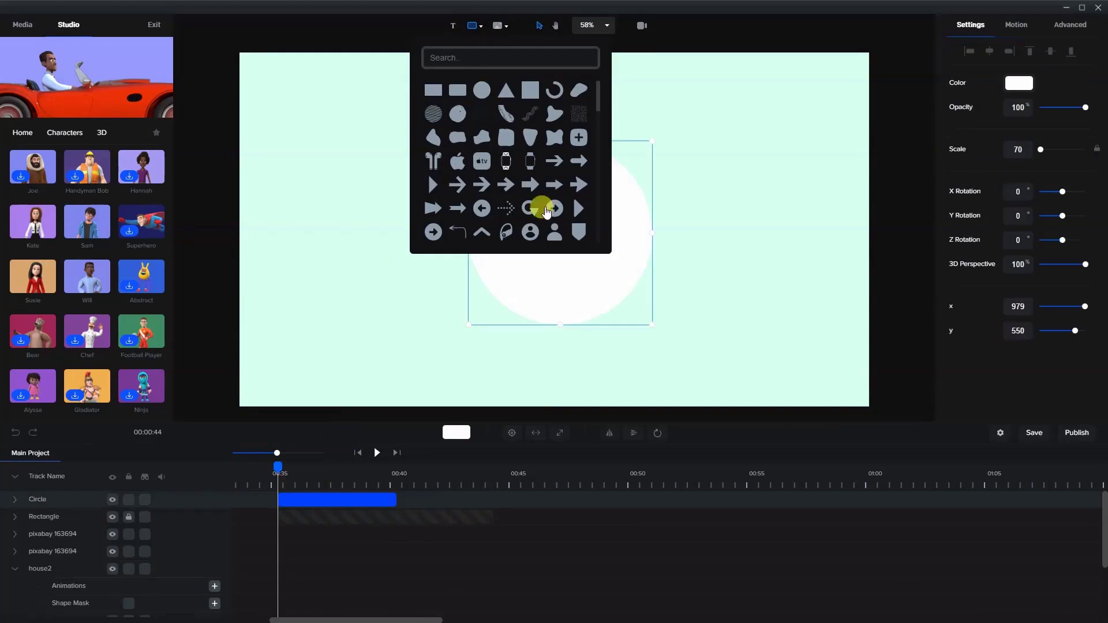
pyautogui.click(588, 280)
pyautogui.moveTo(650, 324); pyautogui.dragTo(681, 354)
pyautogui.moveTo(461, 138); pyautogui.dragTo(439, 122)
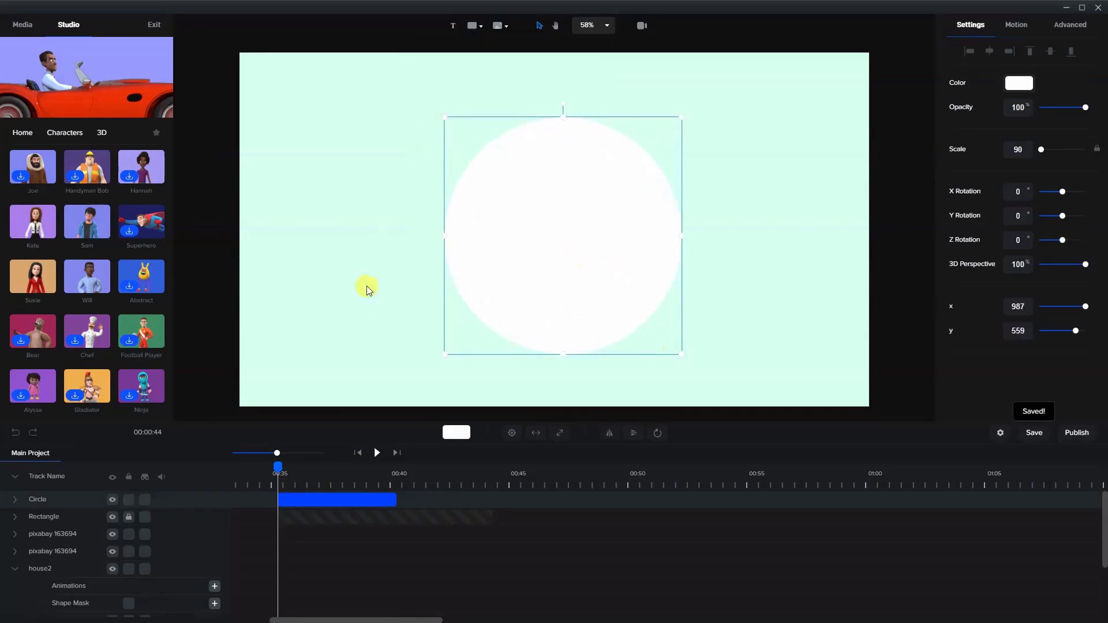
# Extend the circle clip to about 00:44 and rename its track 'circle mask 1'.
pyautogui.moveTo(398, 496); pyautogui.dragTo(494, 499)
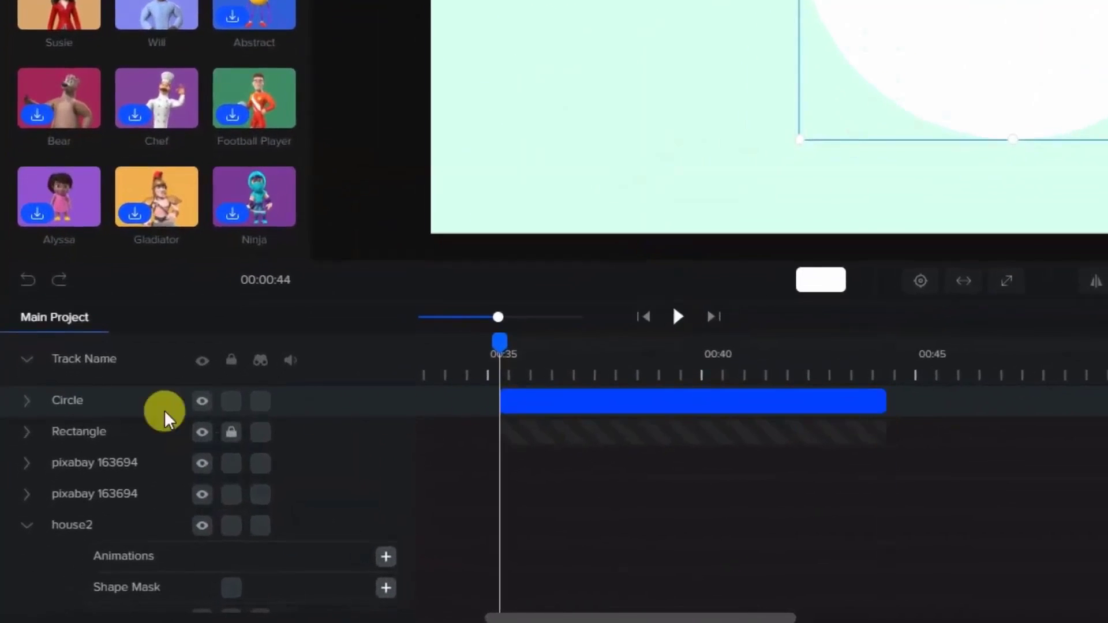
pyautogui.doubleClick(74, 398)
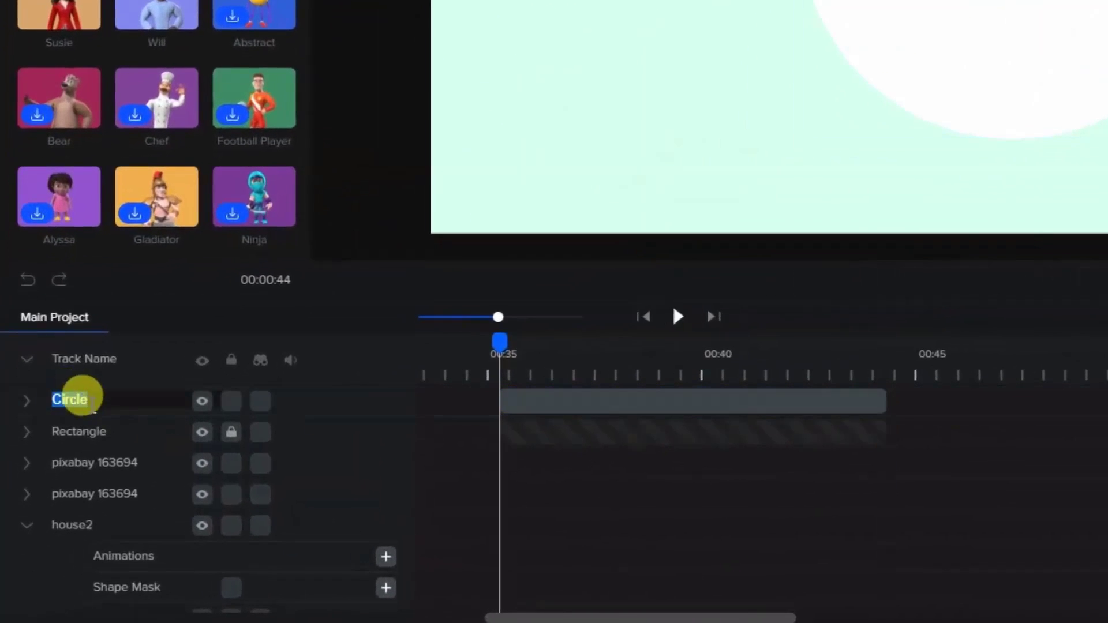
pyautogui.write('circle')
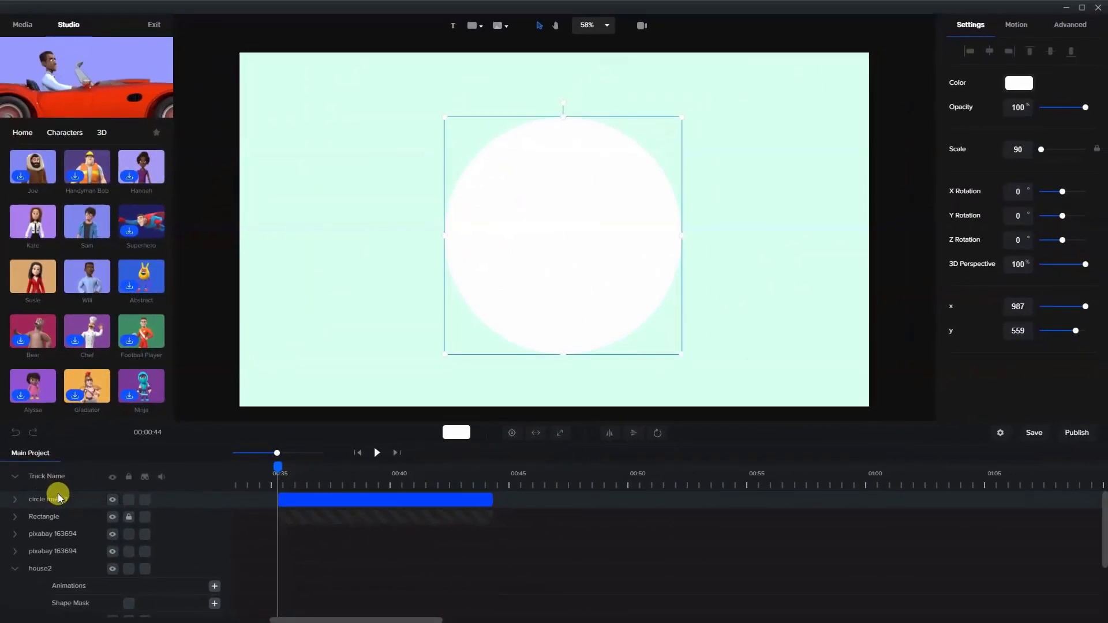
pyautogui.click(347, 501)
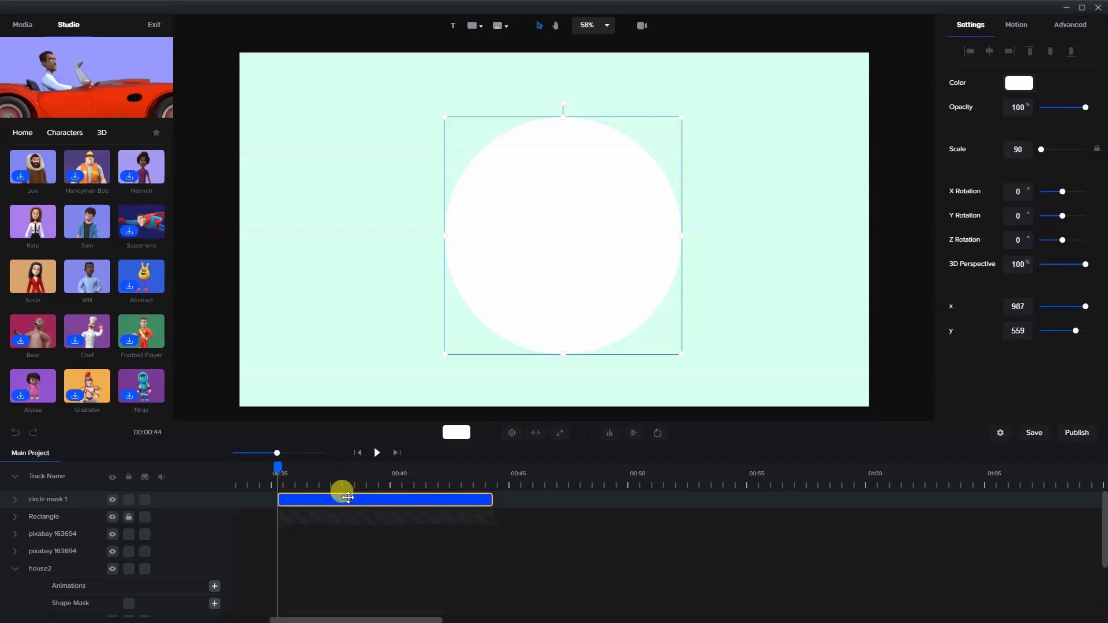
# Duplicate the circle clip and rename the copy's track 'circle mask 2'.
pyautogui.rightClick(347, 497)
pyautogui.click(363, 504)
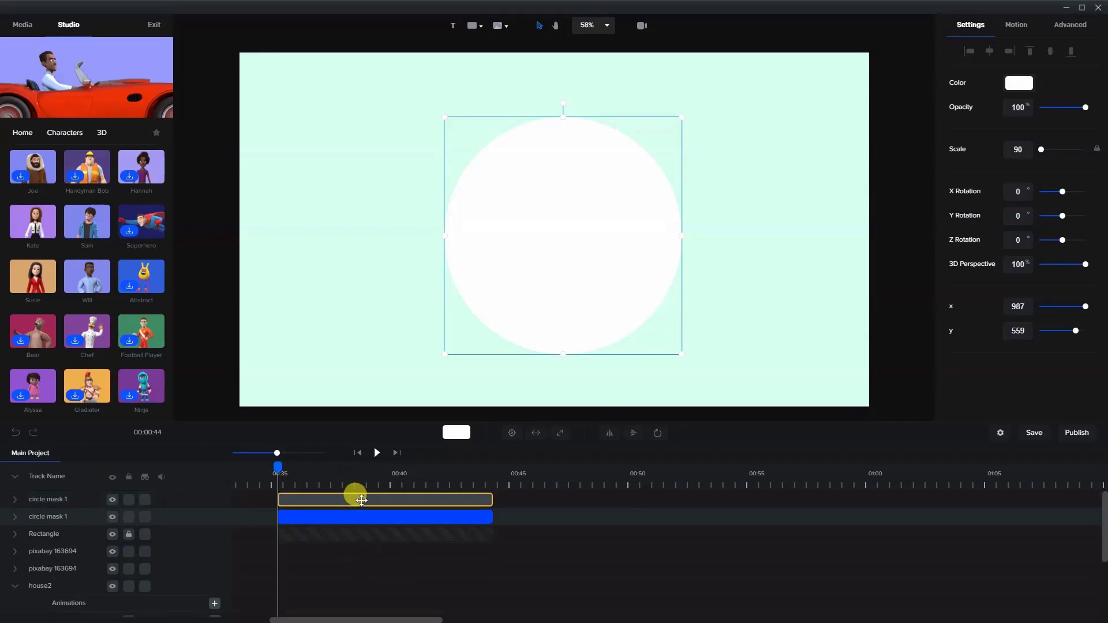
pyautogui.click(66, 500)
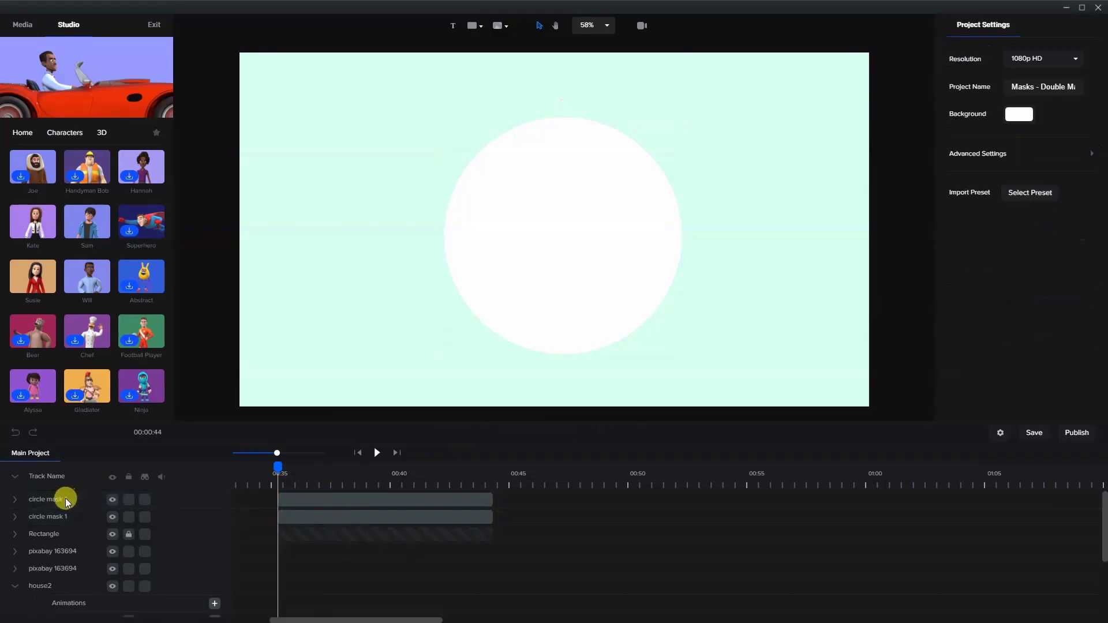
pyautogui.doubleClick(64, 497)
pyautogui.write('circle mask 2')
pyautogui.press('Return')
# Move the second circle to the lower right, then undo so it overlaps the original at centre.
pyautogui.click(323, 492)
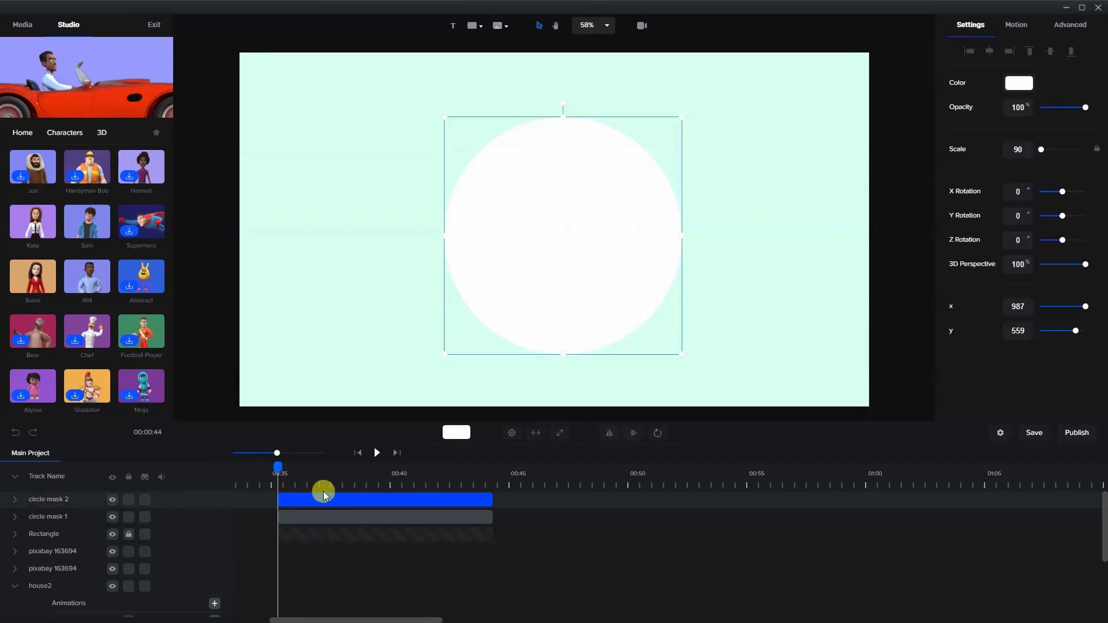
pyautogui.moveTo(549, 277); pyautogui.dragTo(695, 335)
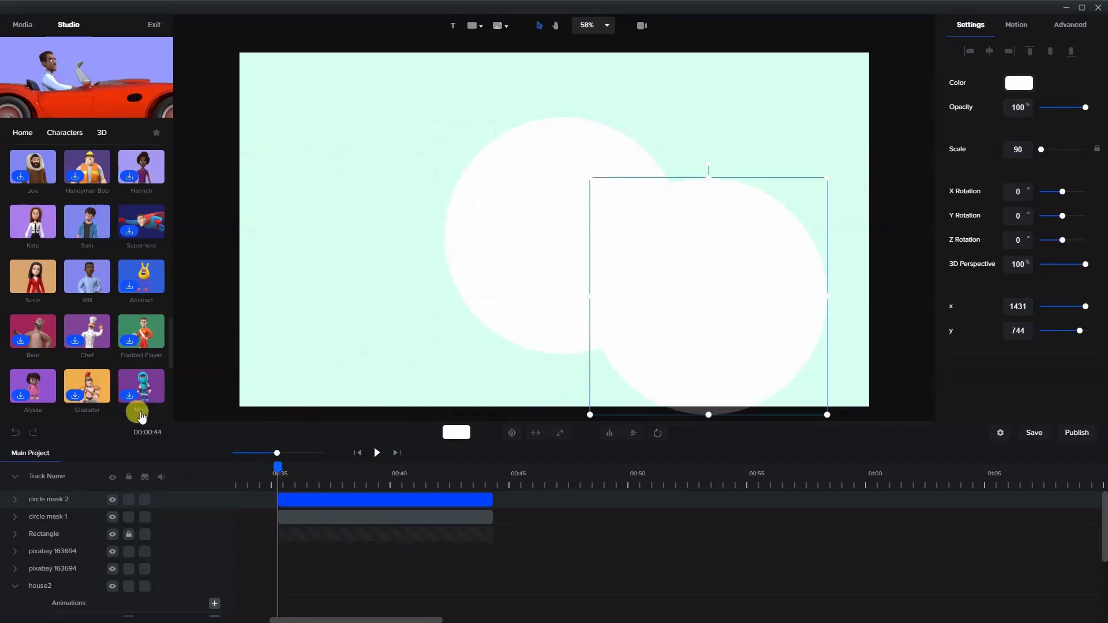
pyautogui.click(15, 433)
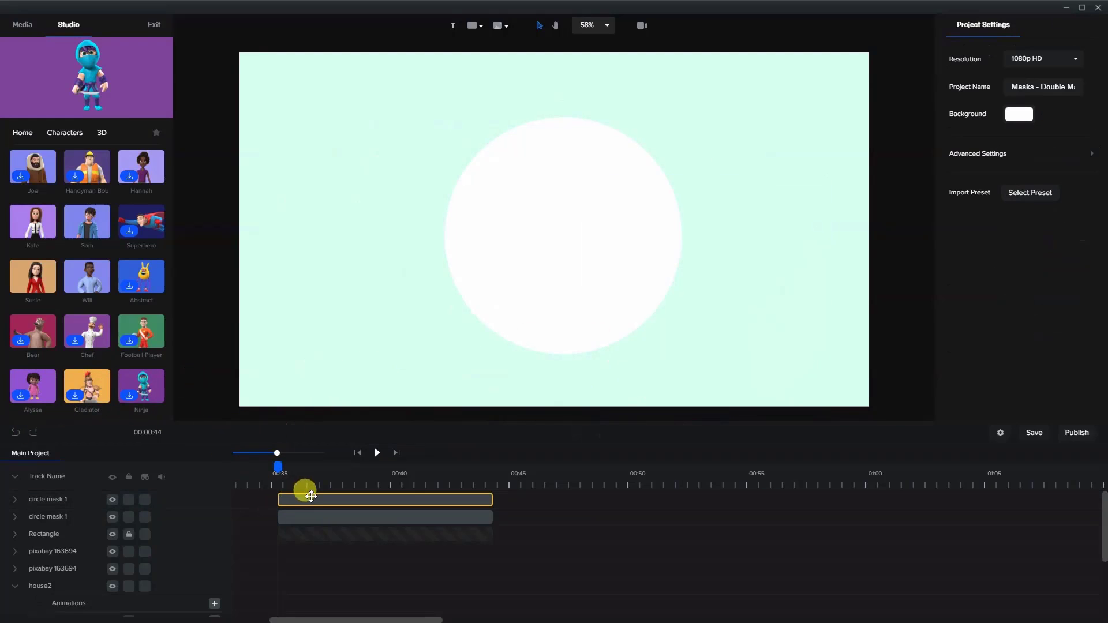
pyautogui.moveTo(311, 497)
pyautogui.mouseDown()
pyautogui.moveTo(345, 497)
pyautogui.moveTo(322, 497)
pyautogui.mouseUp()
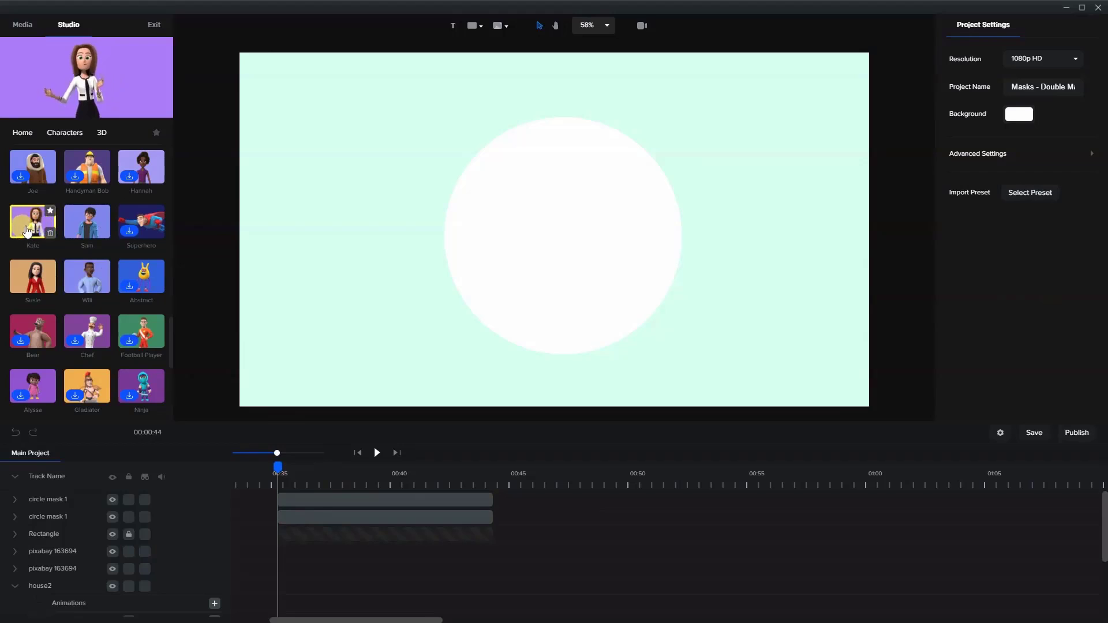
# Place Kate from the Characters library over the white circle at x 1095, y 668.
pyautogui.moveTo(46, 236); pyautogui.dragTo(648, 231)
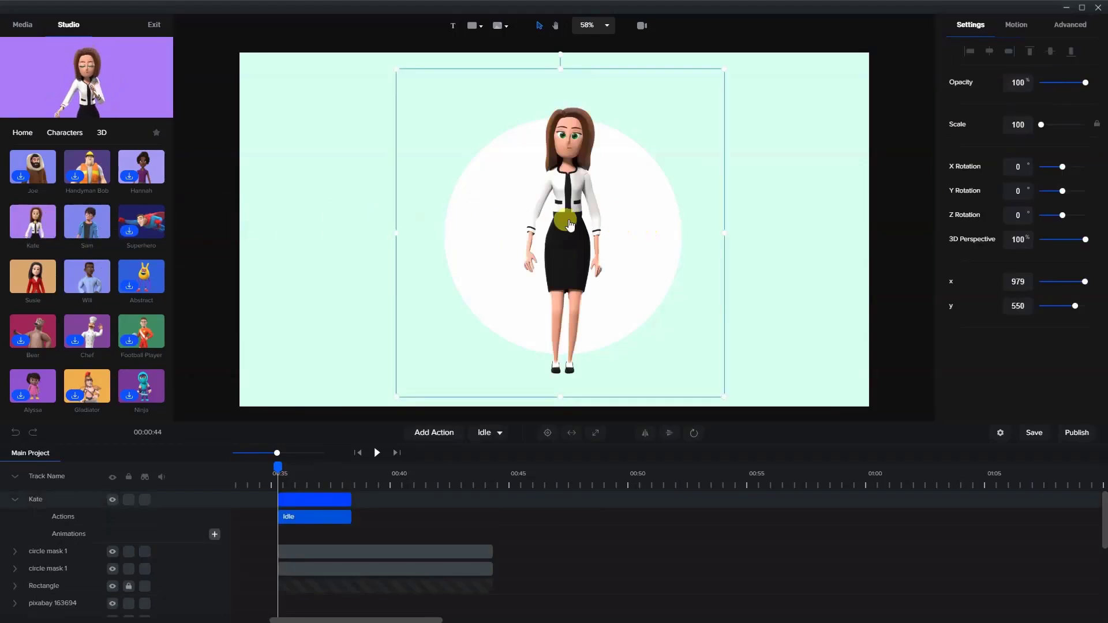
pyautogui.moveTo(584, 277)
pyautogui.mouseDown()
pyautogui.moveTo(600, 264)
pyautogui.moveTo(589, 248)
pyautogui.moveTo(586, 264)
pyautogui.mouseUp()
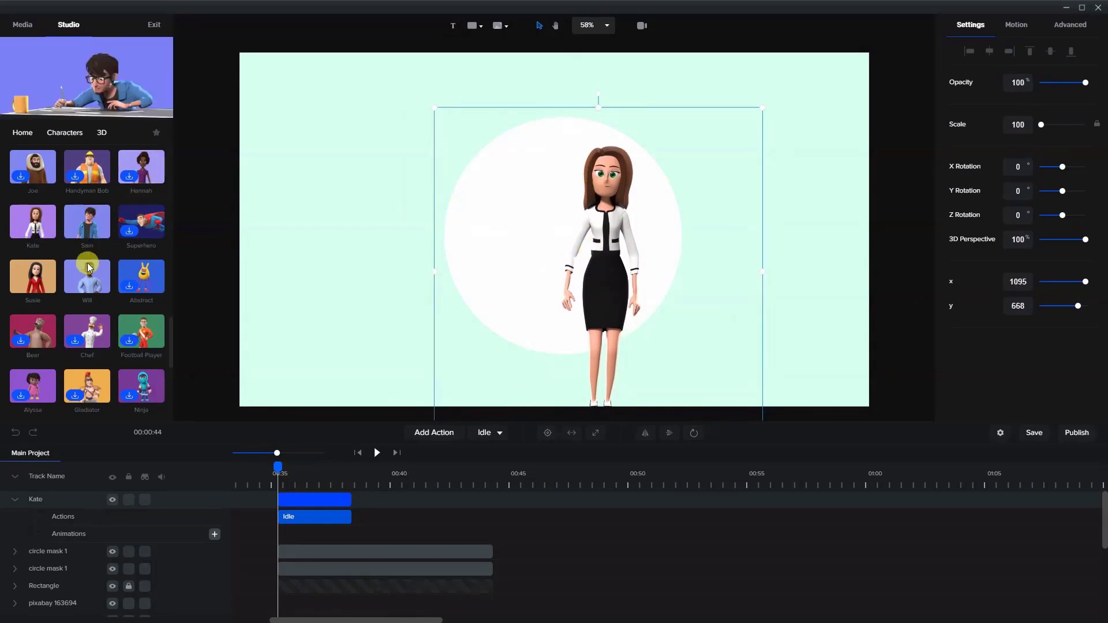
# Add Will to the canvas and position him left of Kate at x 811, y 679.
pyautogui.moveTo(84, 281)
pyautogui.moveTo(85, 281); pyautogui.dragTo(428, 261)
pyautogui.moveTo(567, 198); pyautogui.dragTo(511, 241)
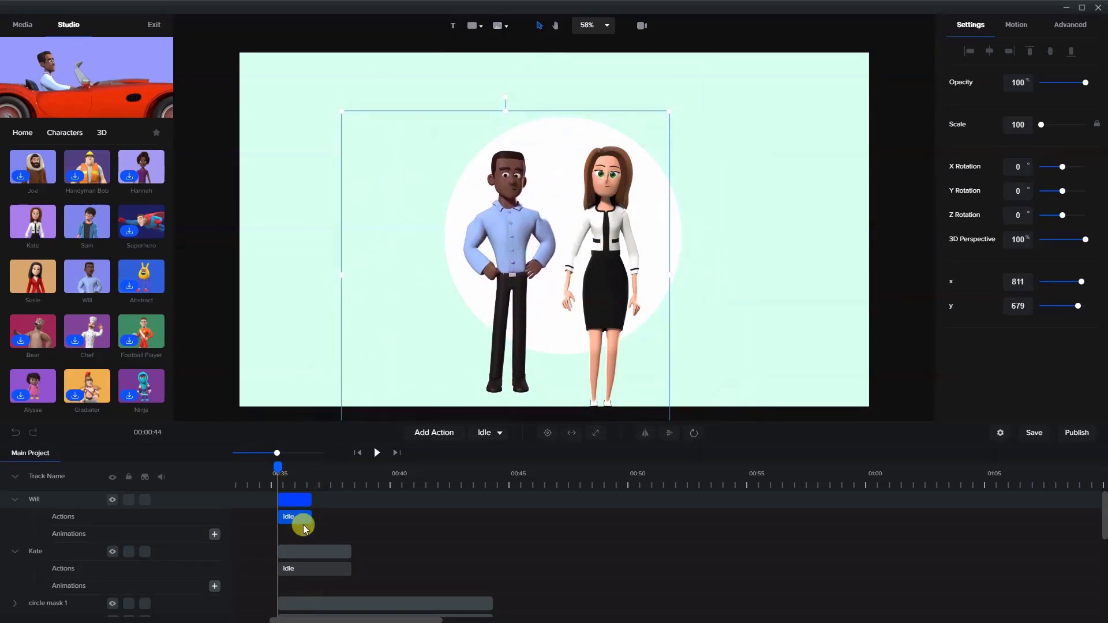
# Add Happy then Idle actions after Kate's first Idle, trimming the last Idle to end near 00:44.
pyautogui.click(306, 552)
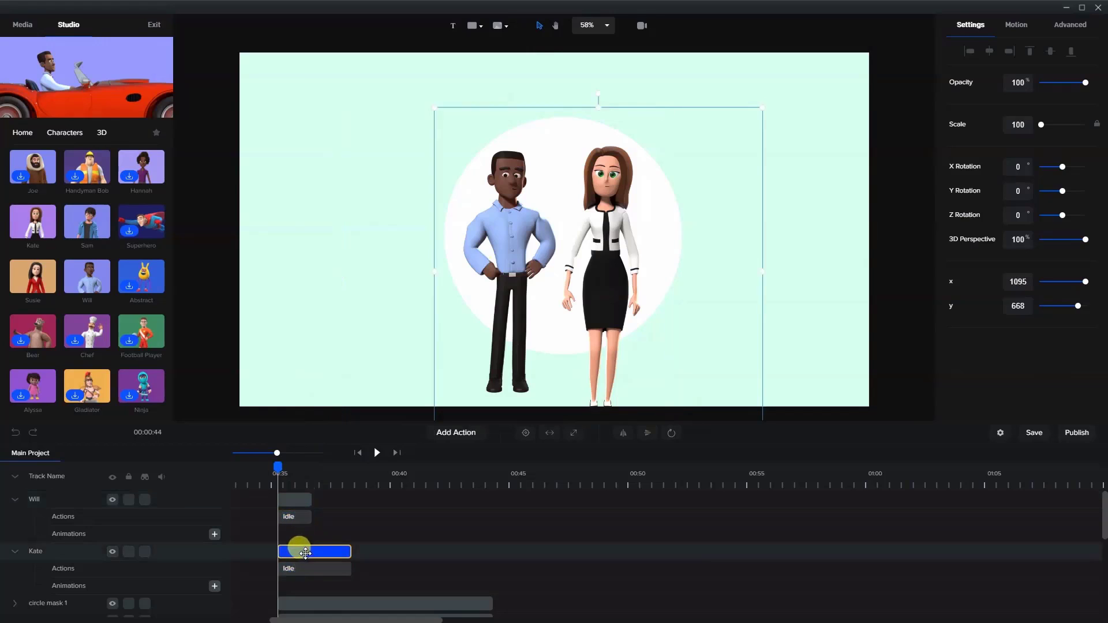
pyautogui.click(449, 441)
pyautogui.click(452, 343)
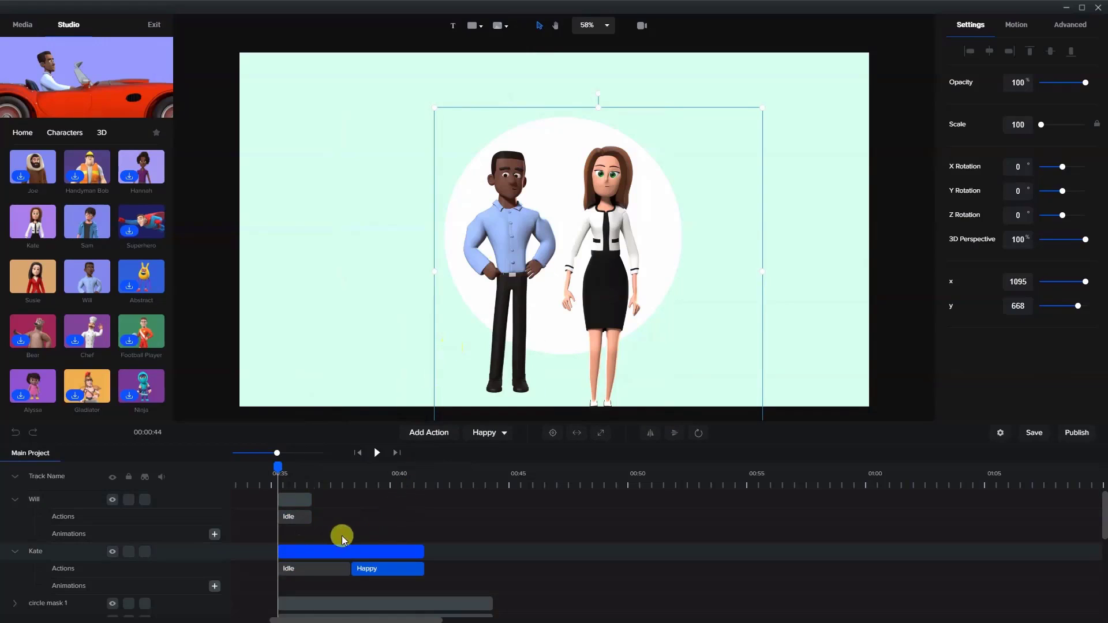
pyautogui.click(317, 568)
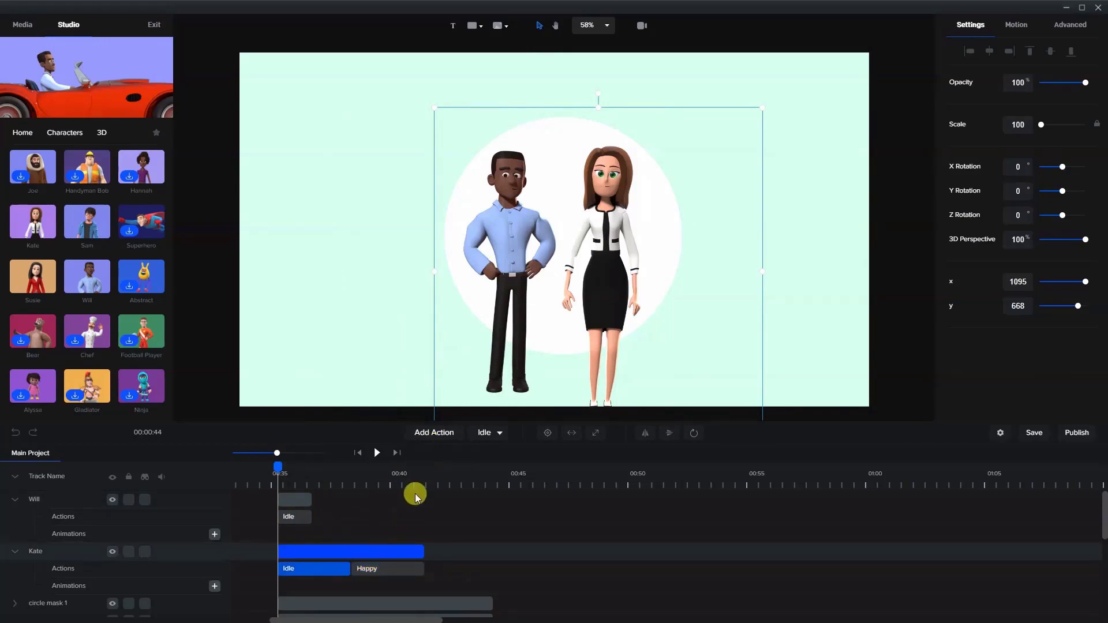
pyautogui.click(428, 435)
pyautogui.click(452, 354)
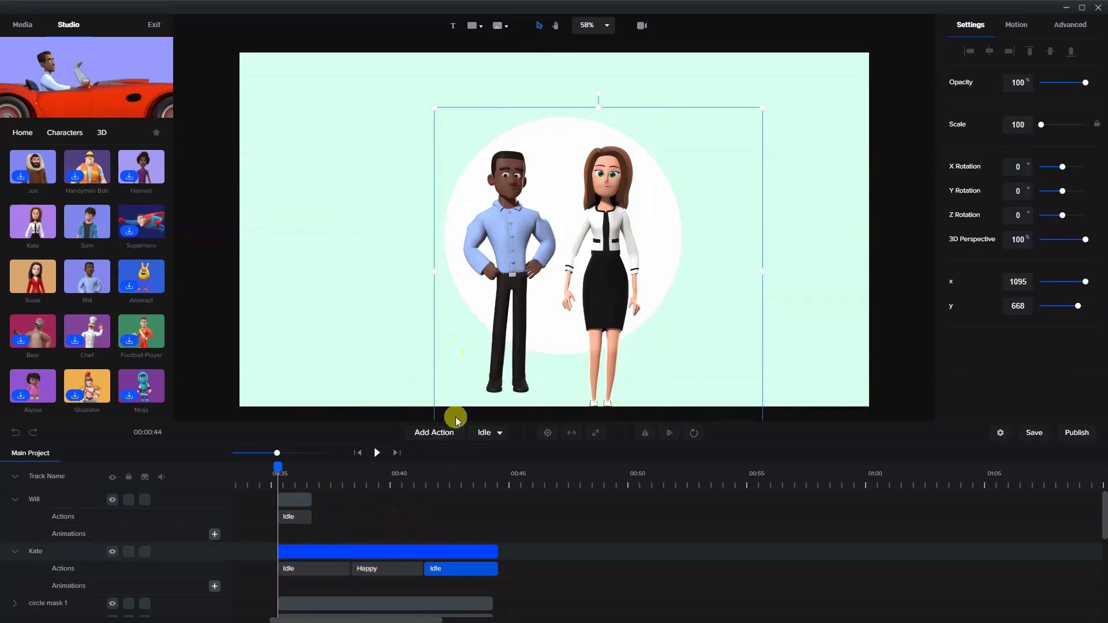
pyautogui.moveTo(495, 548); pyautogui.dragTo(483, 546)
pyautogui.click(314, 500)
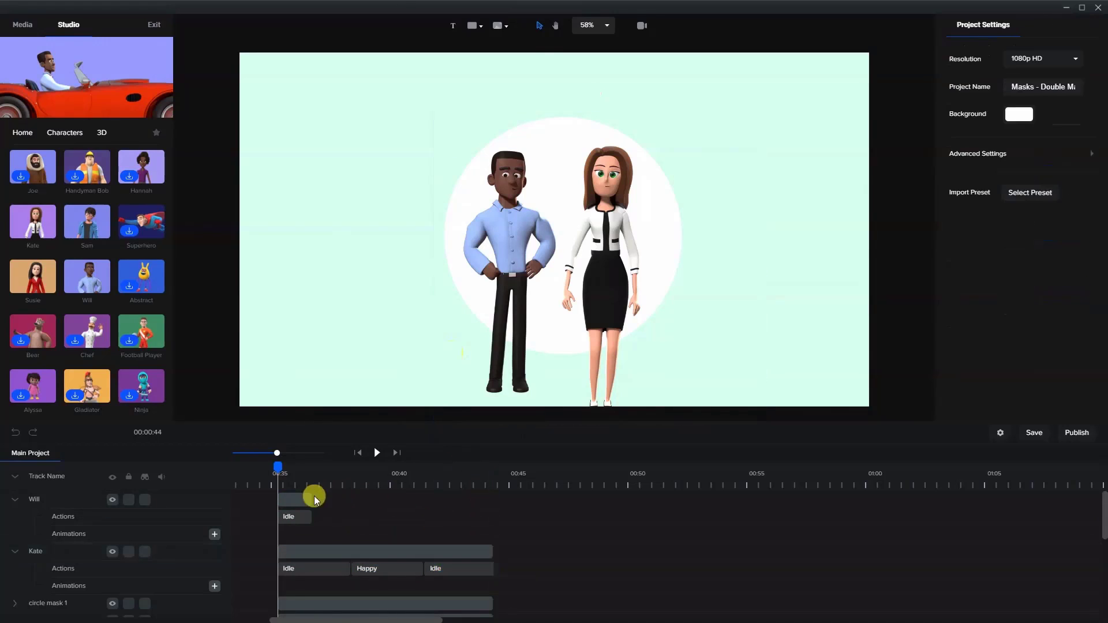
# Add a Wave action and then an Idle action after Will's first Idle.
pyautogui.click(301, 498)
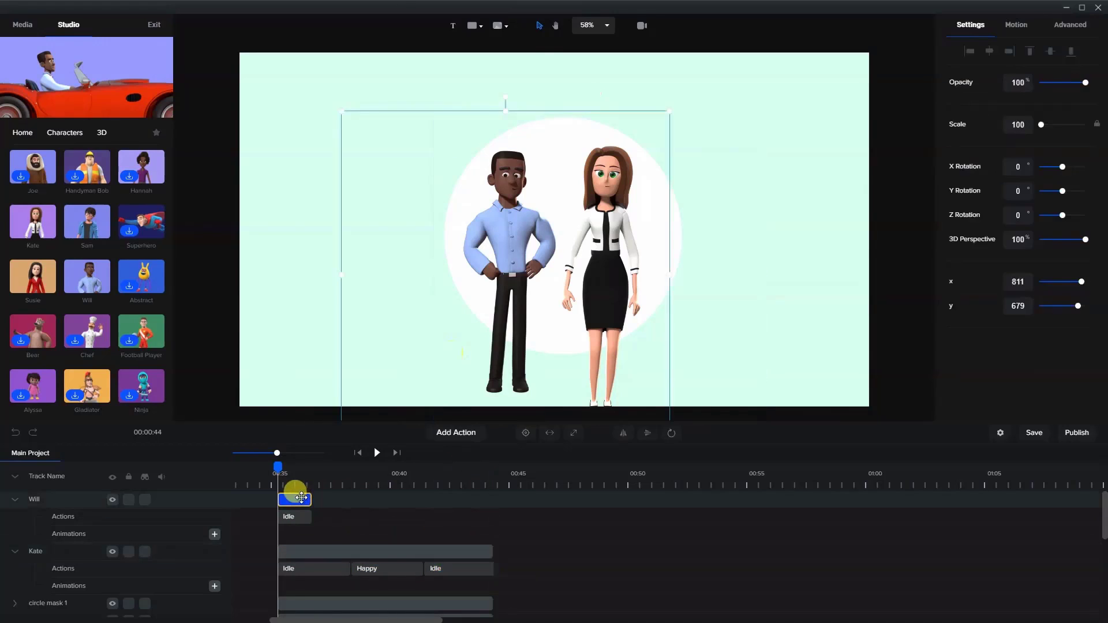
pyautogui.click(441, 434)
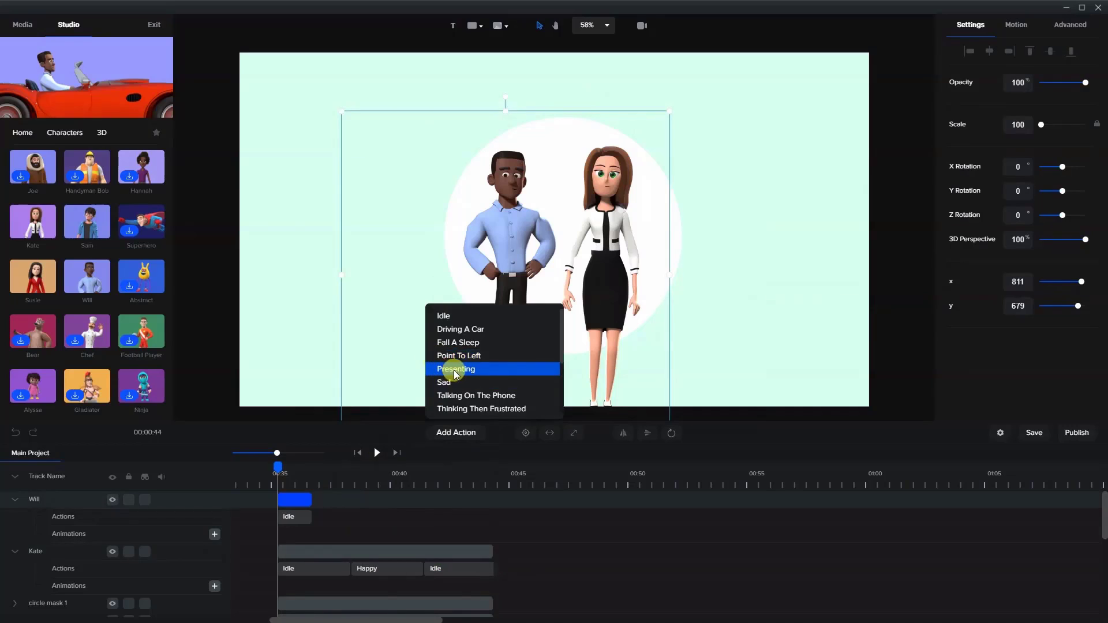
pyautogui.scroll(-2, 455, 374)
pyautogui.click(461, 404)
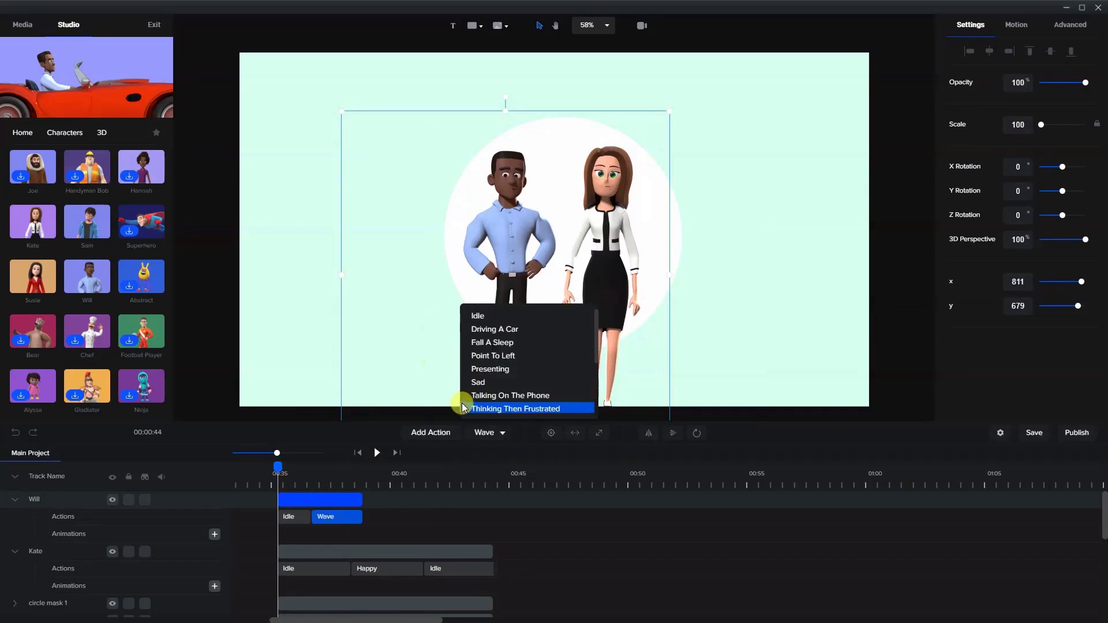
pyautogui.click(430, 433)
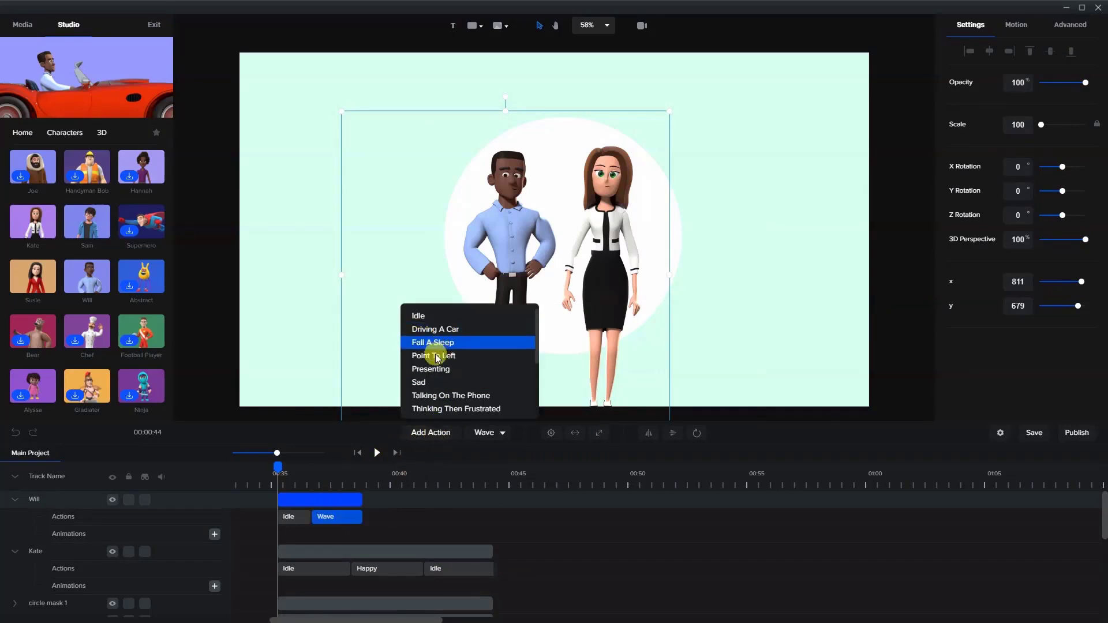
pyautogui.scroll(-2, 434, 368)
pyautogui.scroll(2, 430, 355)
pyautogui.click(427, 315)
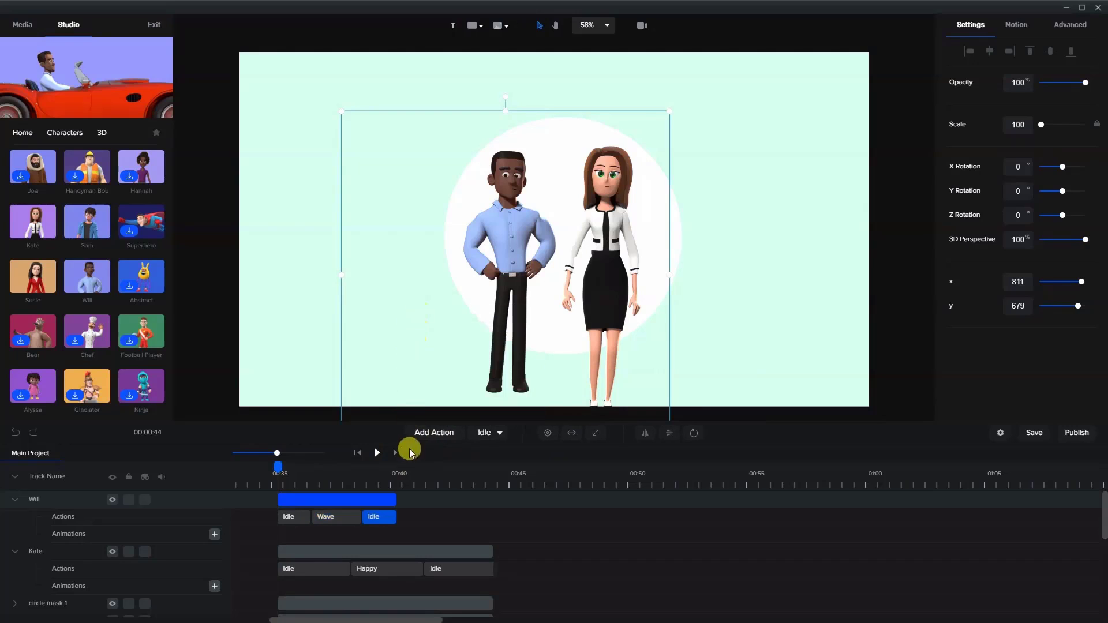
# Add a Thumbs Up action and a closing Idle to Will, ending around 00:44.
pyautogui.click(419, 434)
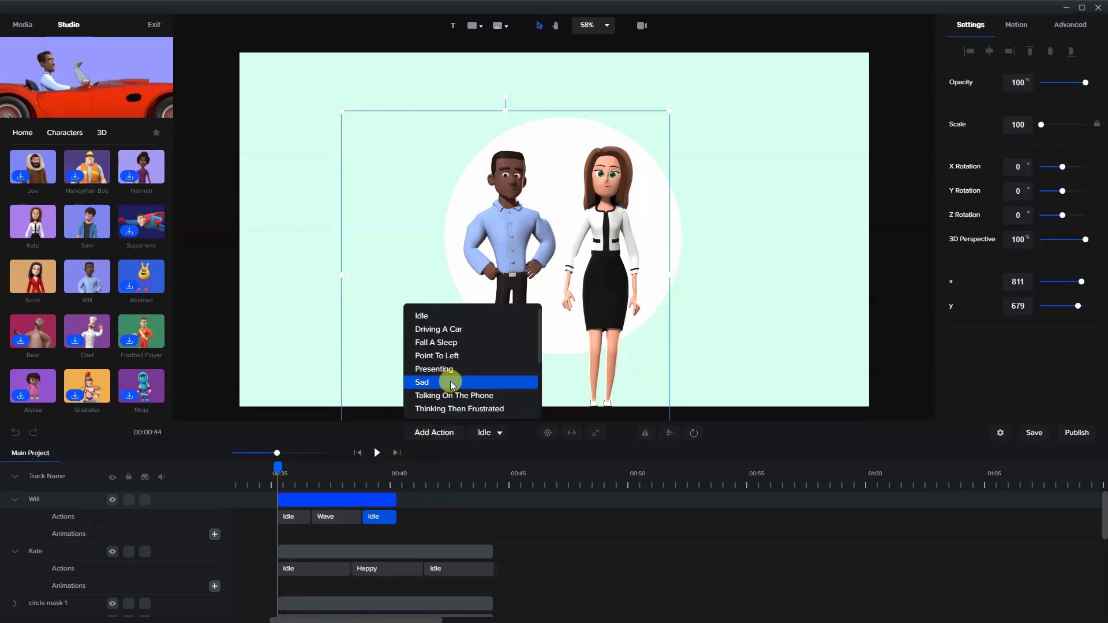
pyautogui.scroll(-3, 450, 380)
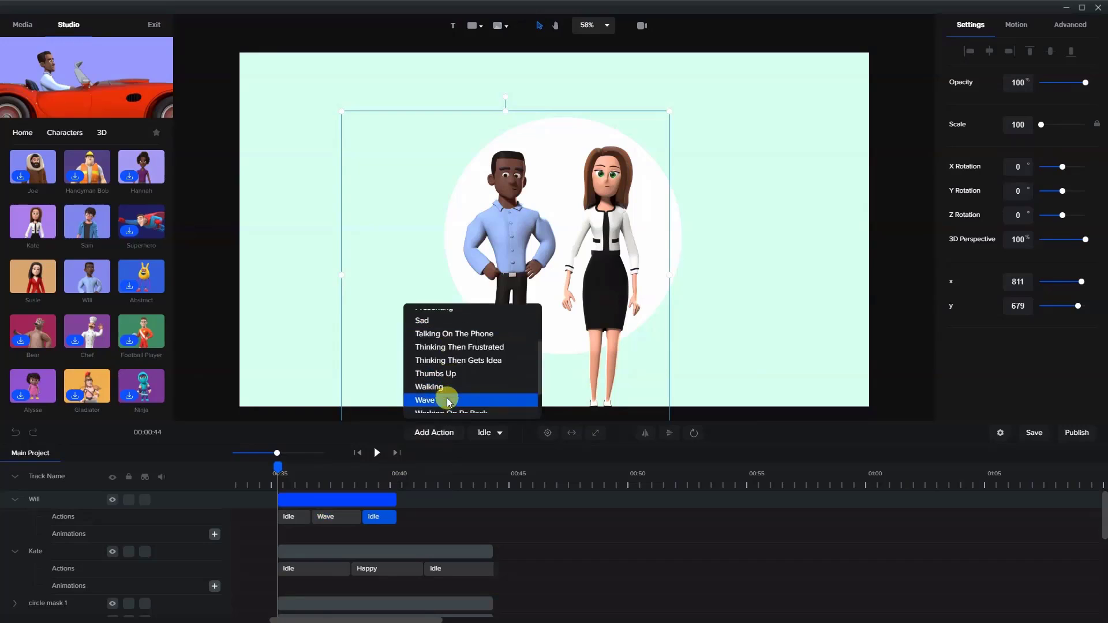
pyautogui.scroll(3, 449, 398)
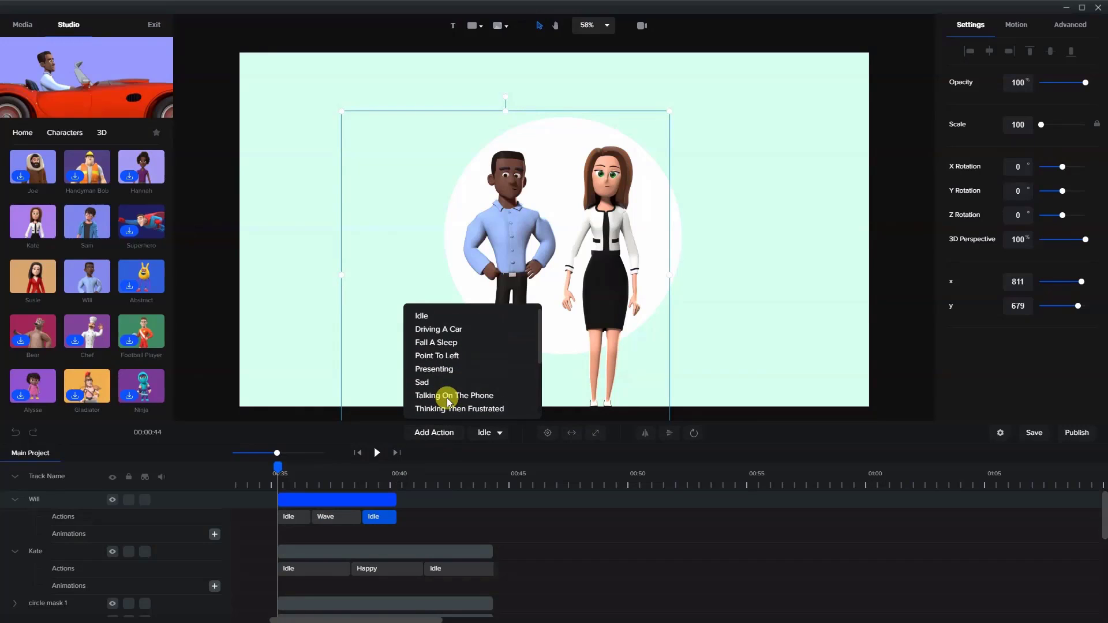
pyautogui.scroll(-2, 445, 372)
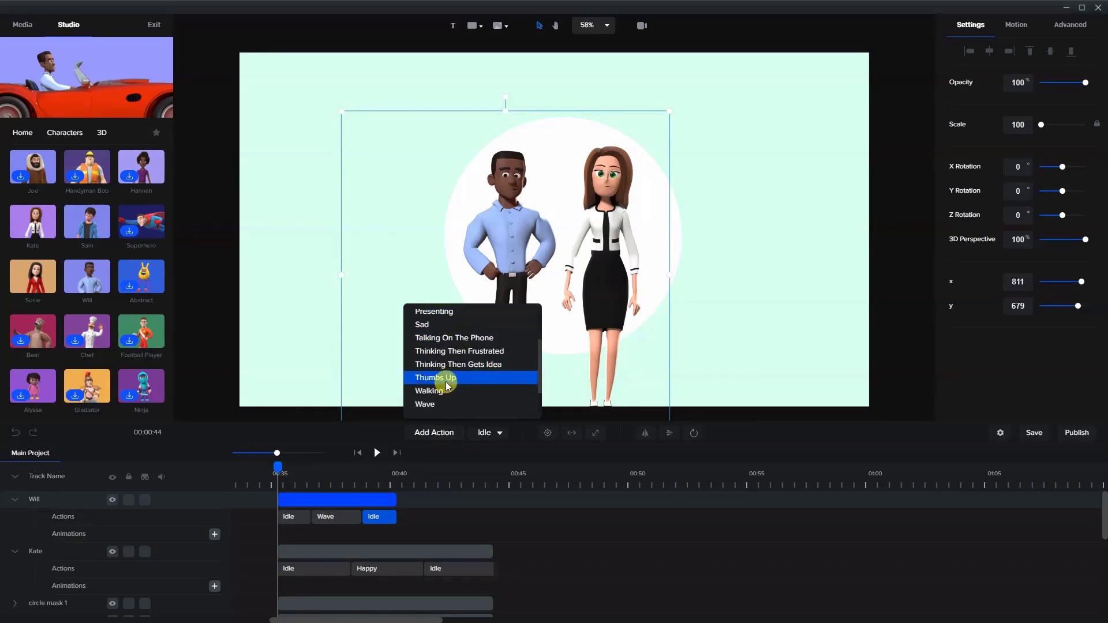
pyautogui.click(446, 382)
pyautogui.click(398, 432)
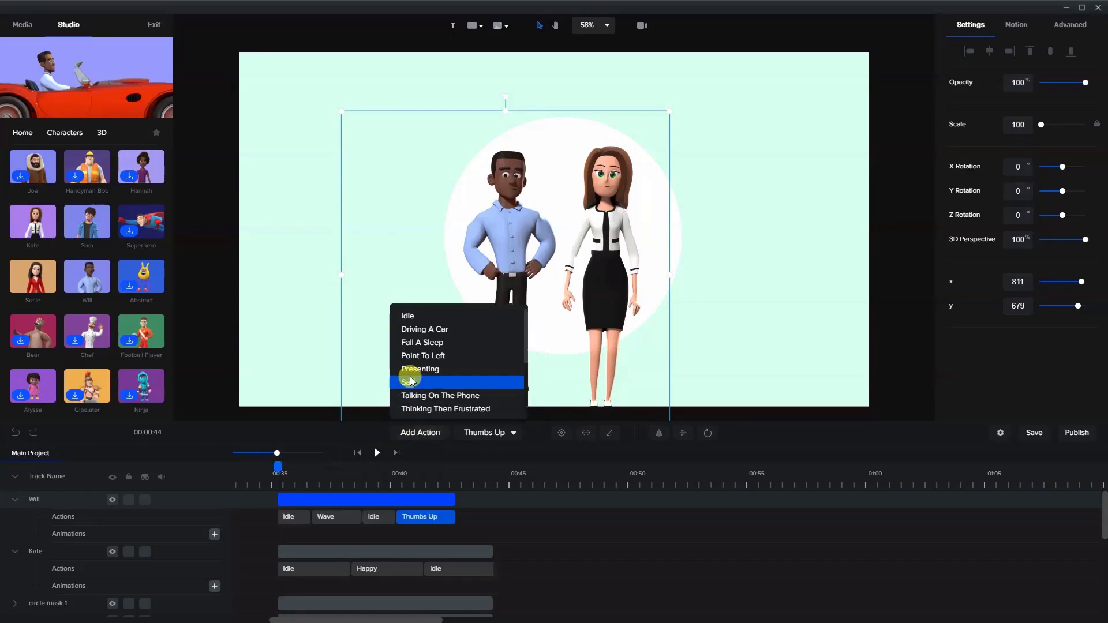
pyautogui.click(419, 318)
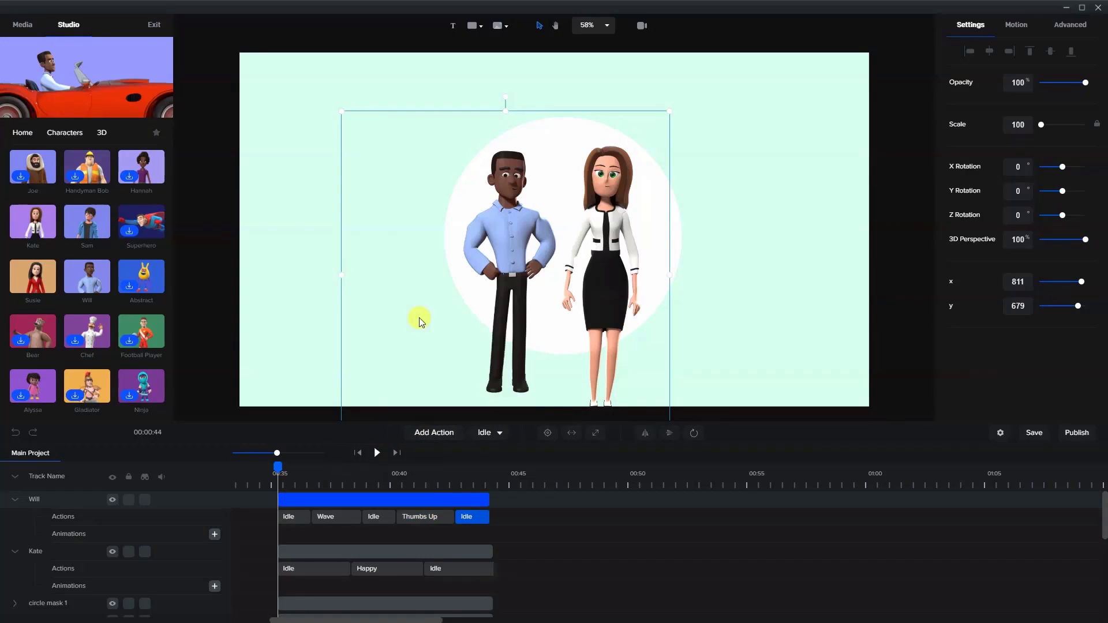
pyautogui.click(491, 499)
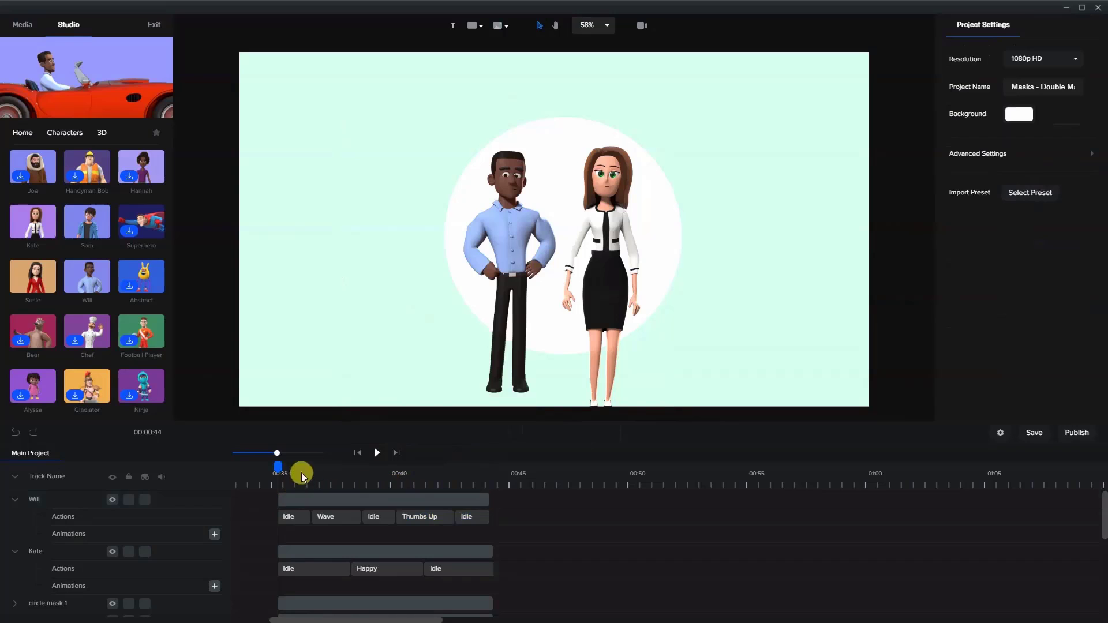
pyautogui.click(376, 453)
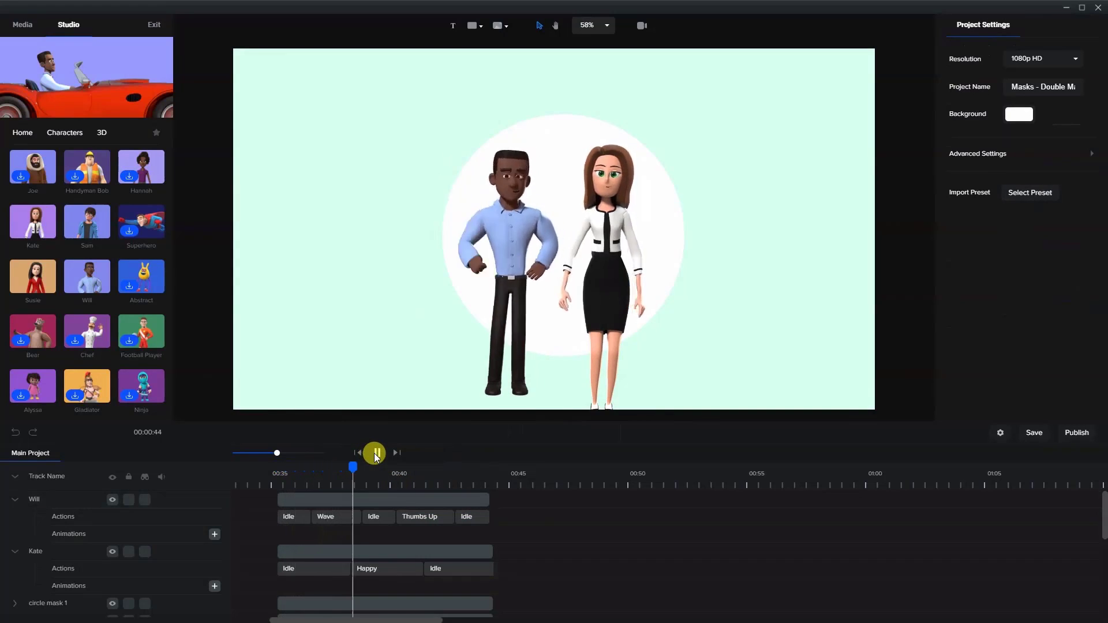
pyautogui.click(375, 454)
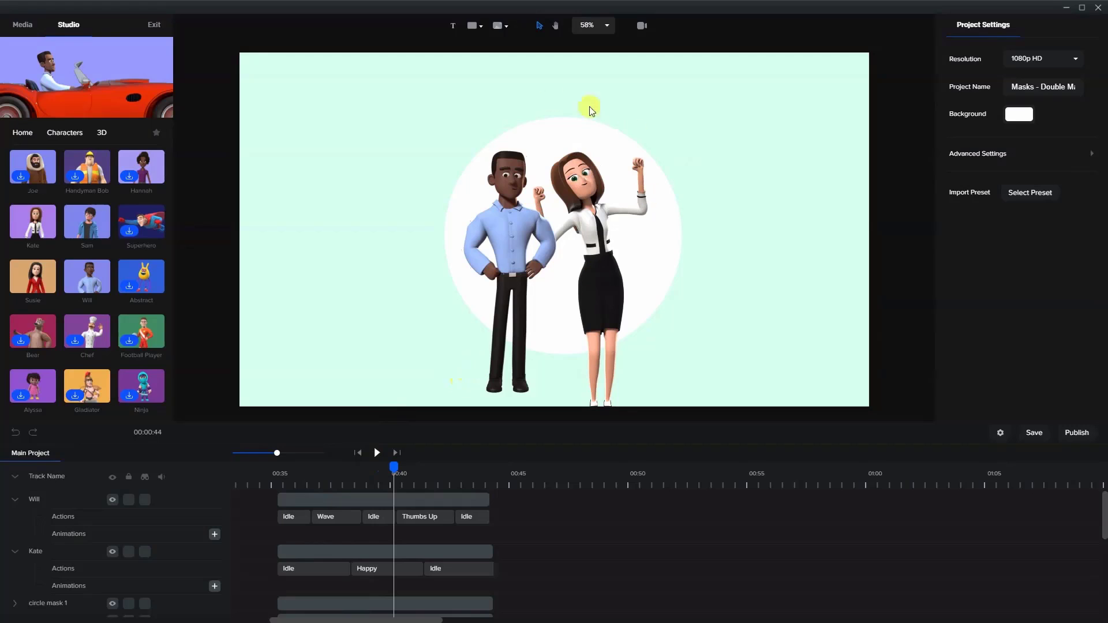
# Duplicate the circle mask 1 clip and name the copy's track 'circle mask 2'.
pyautogui.scroll(-1, 344, 514)
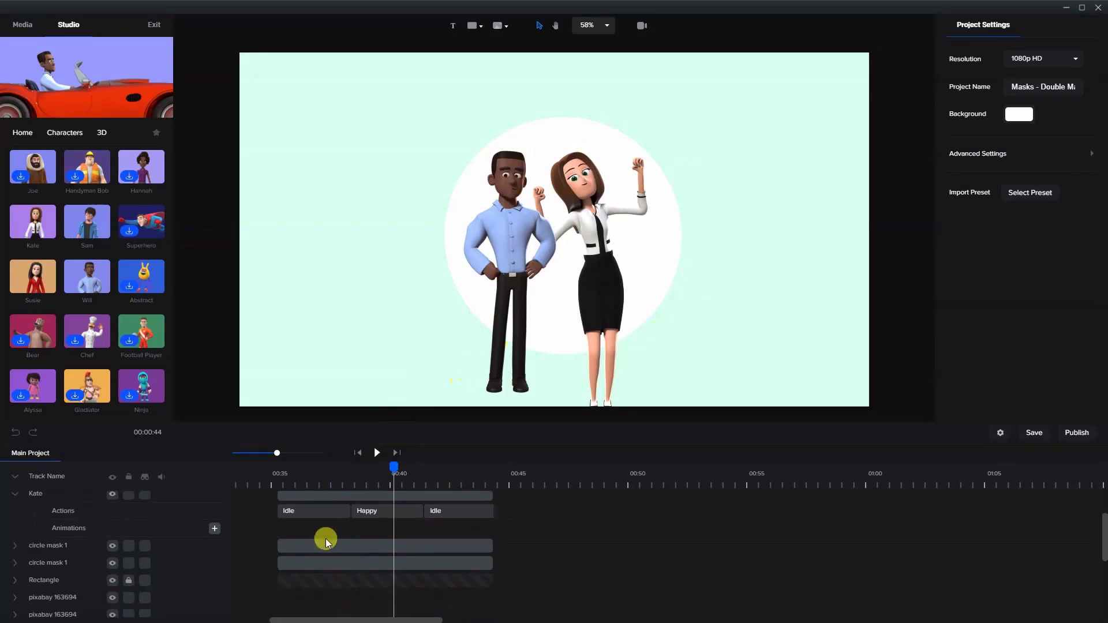
pyautogui.rightClick(312, 547)
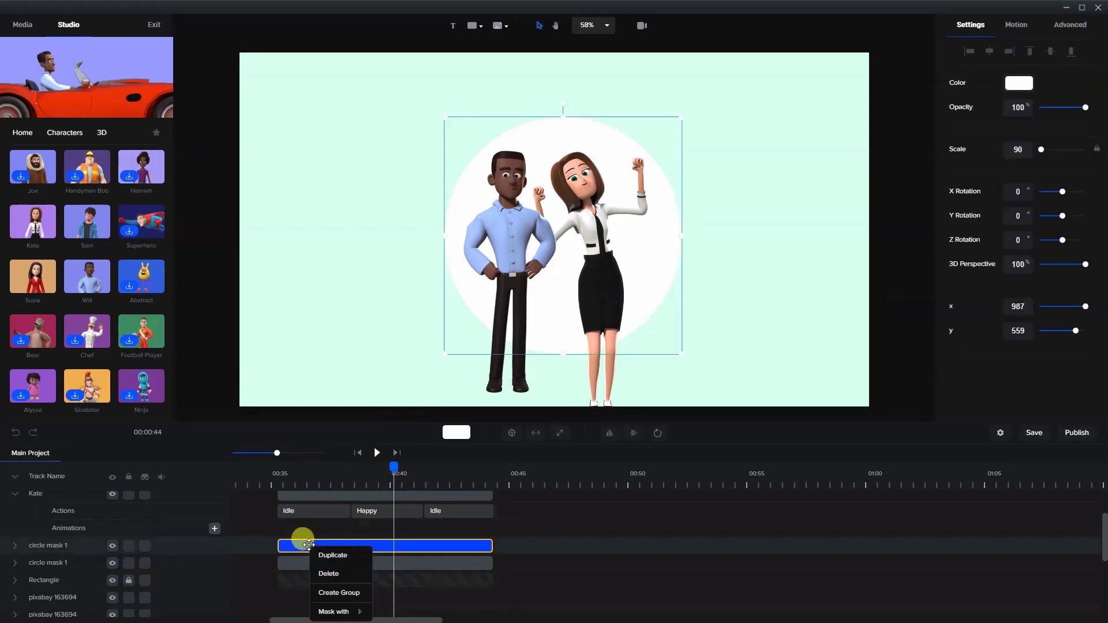
pyautogui.click(324, 555)
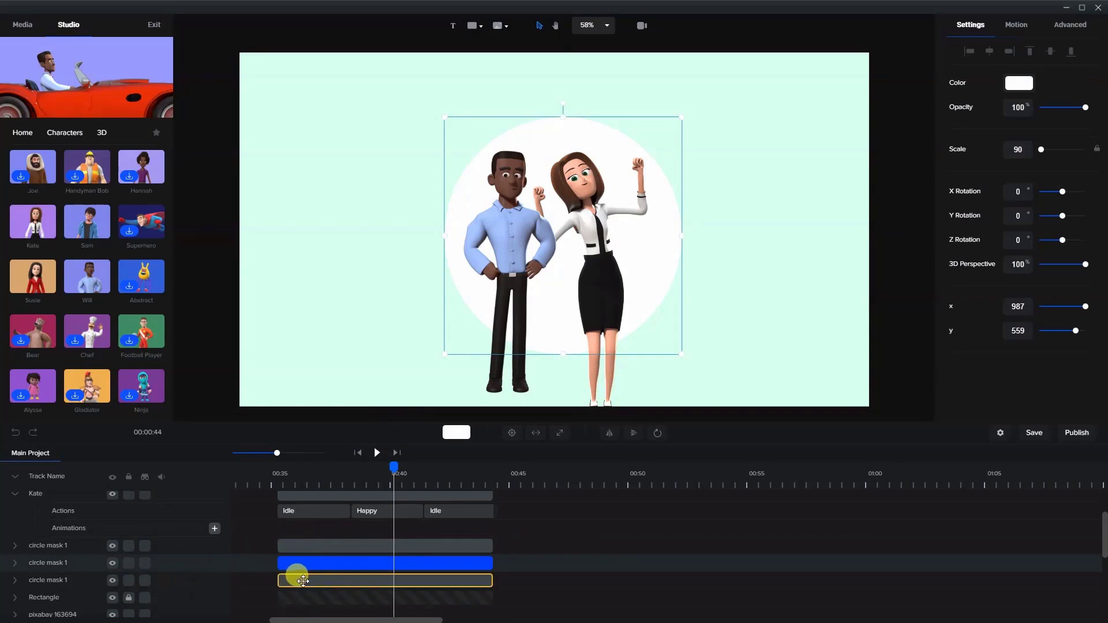
pyautogui.click(68, 563)
pyautogui.doubleClick(71, 561)
pyautogui.press('End')
pyautogui.press('Return')
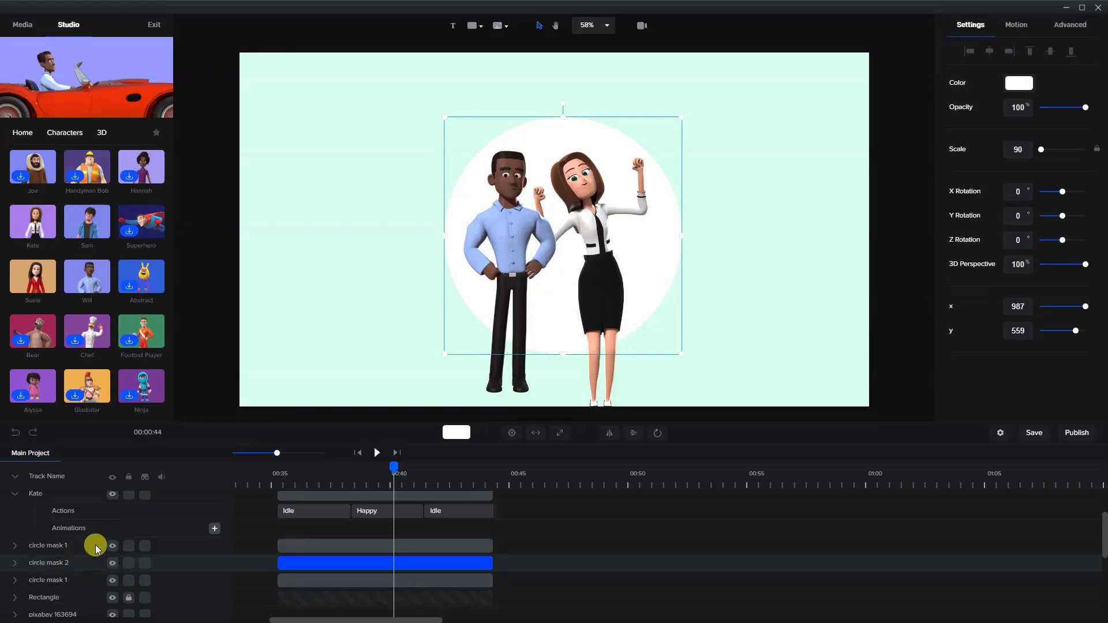
# Rename the third circle track to 'circle BG'.
pyautogui.click(287, 578)
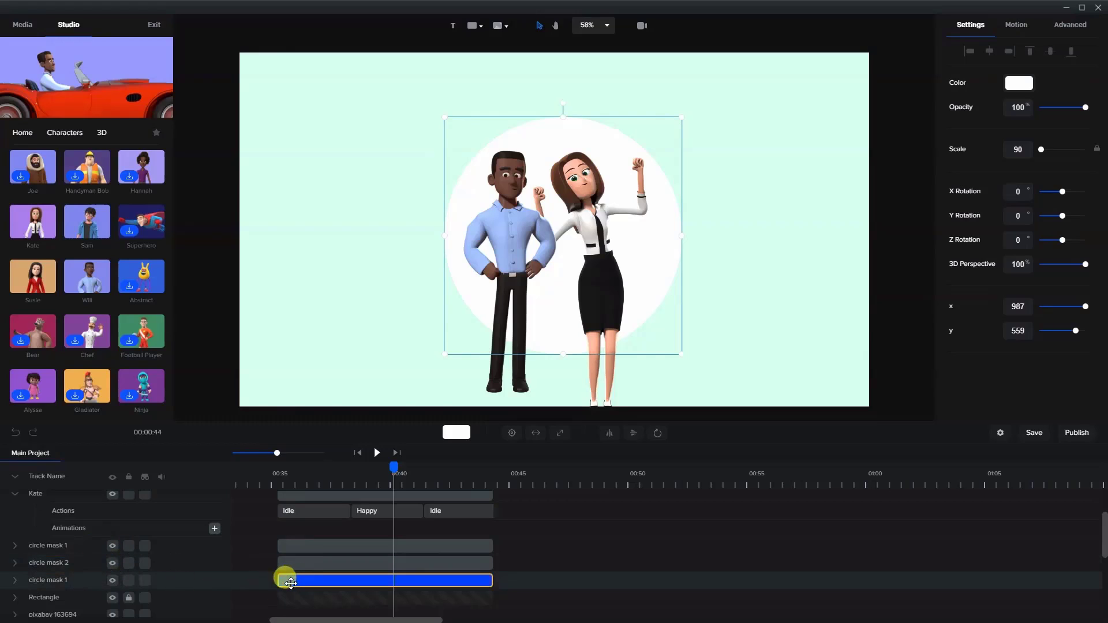
pyautogui.doubleClick(63, 581)
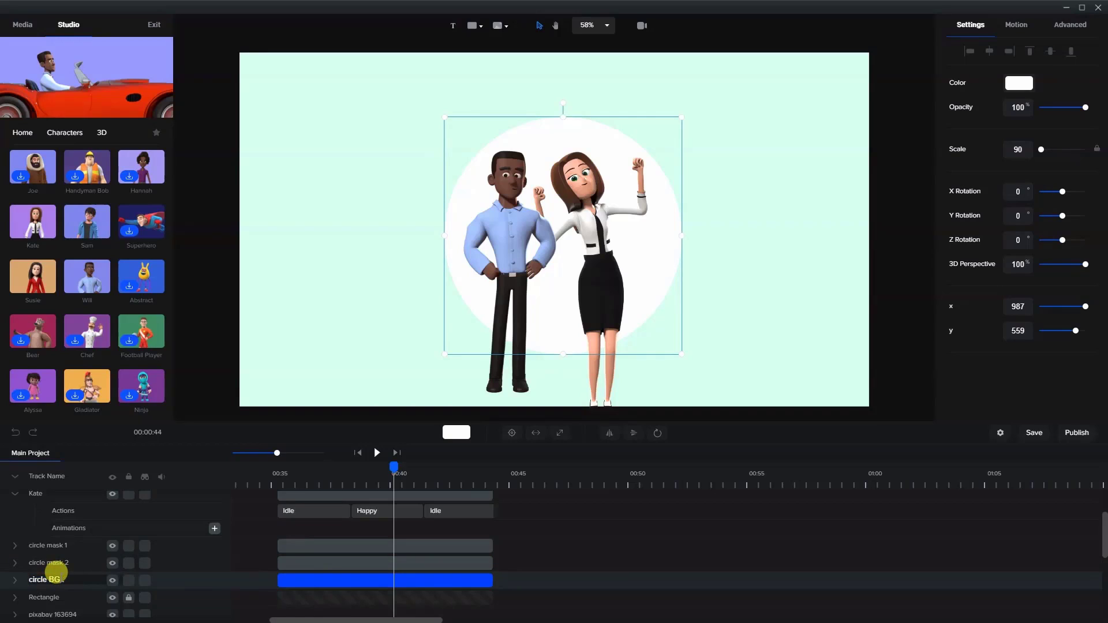
pyautogui.click(304, 575)
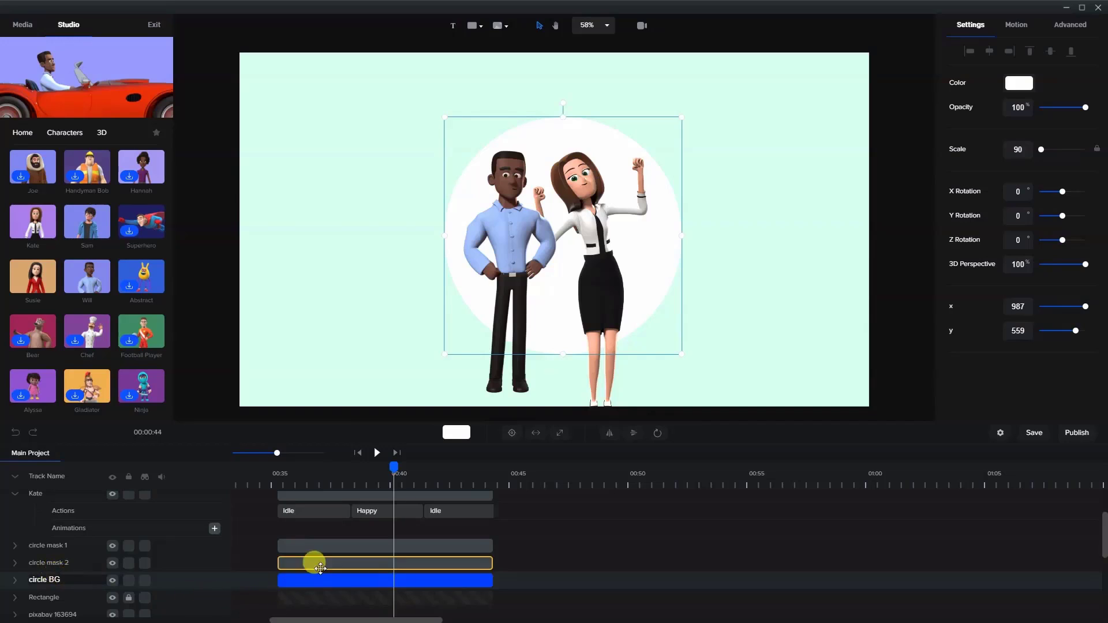
# Mask Kate's clip with circle mask 1.
pyautogui.click(377, 513)
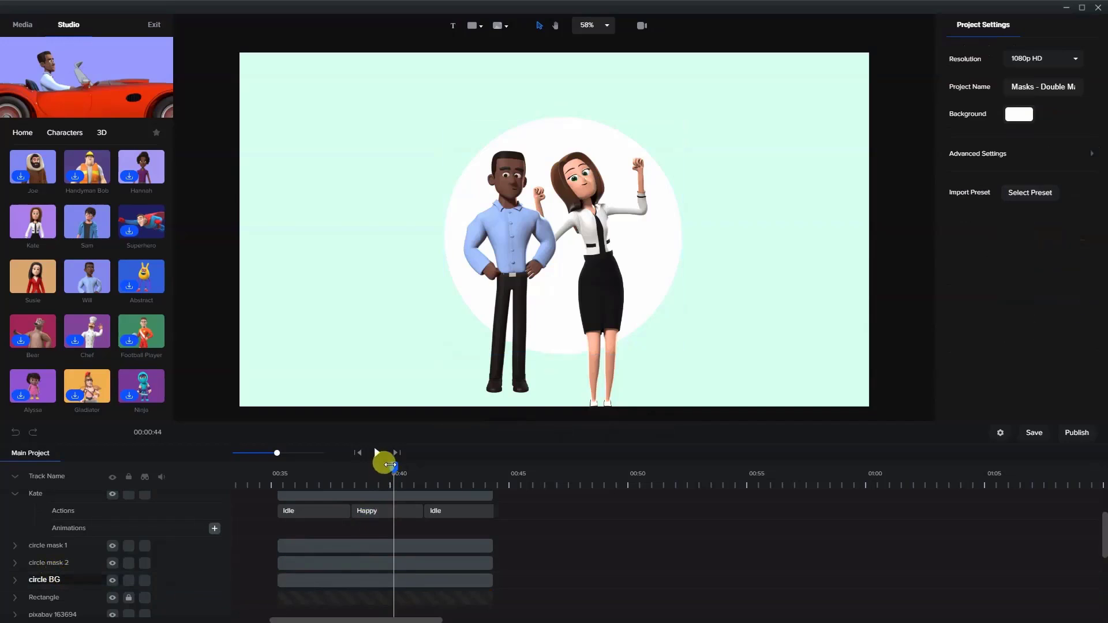
pyautogui.moveTo(390, 465); pyautogui.dragTo(321, 467)
pyautogui.scroll(2, 390, 531)
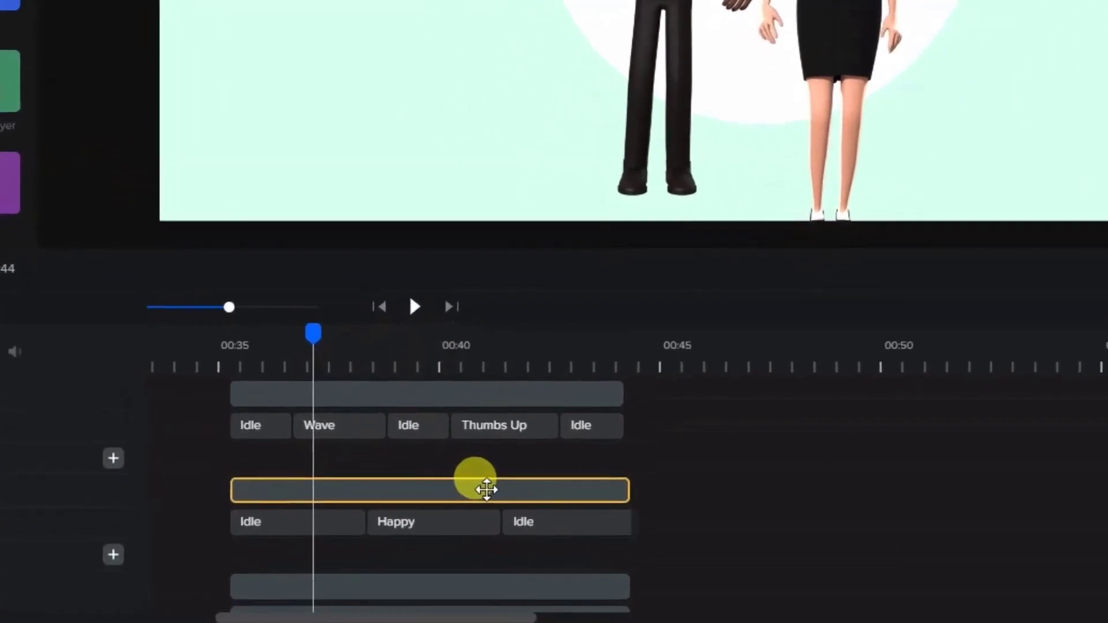
pyautogui.click(416, 551)
pyautogui.rightClick(485, 487)
pyautogui.moveTo(553, 491)
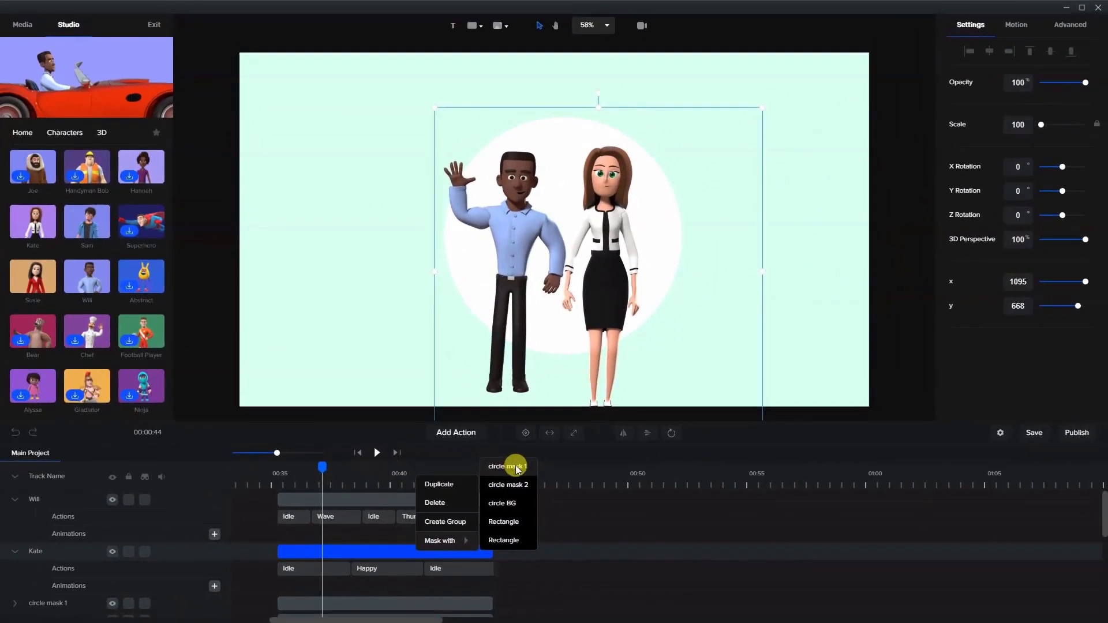
pyautogui.click(518, 468)
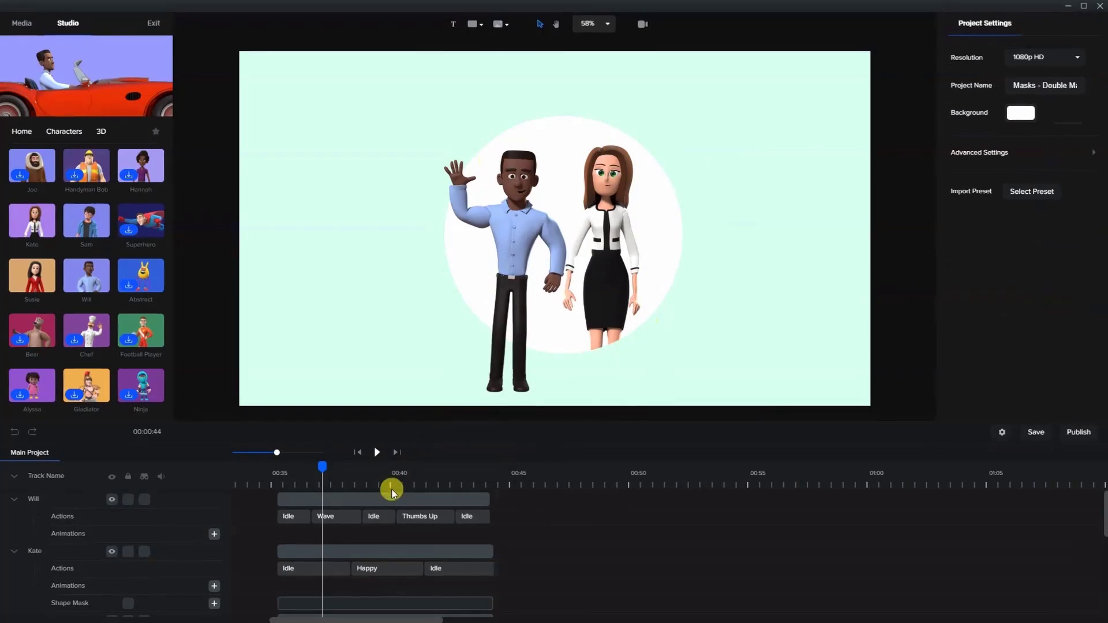
# Mask Will's clip with circle mask 2.
pyautogui.click(375, 499)
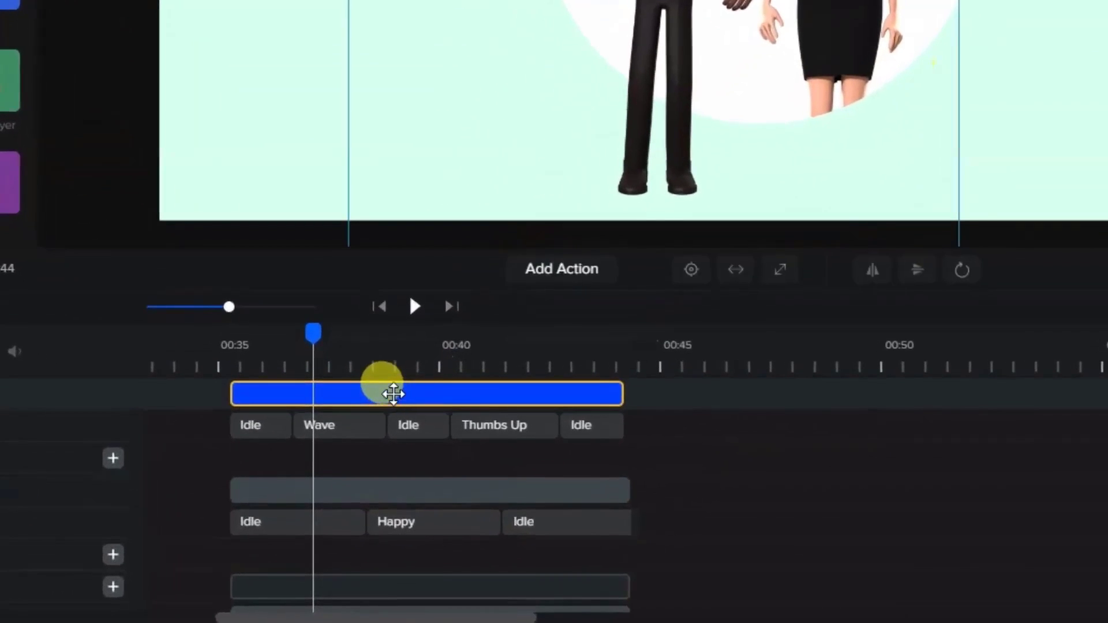
pyautogui.rightClick(395, 401)
pyautogui.moveTo(508, 515)
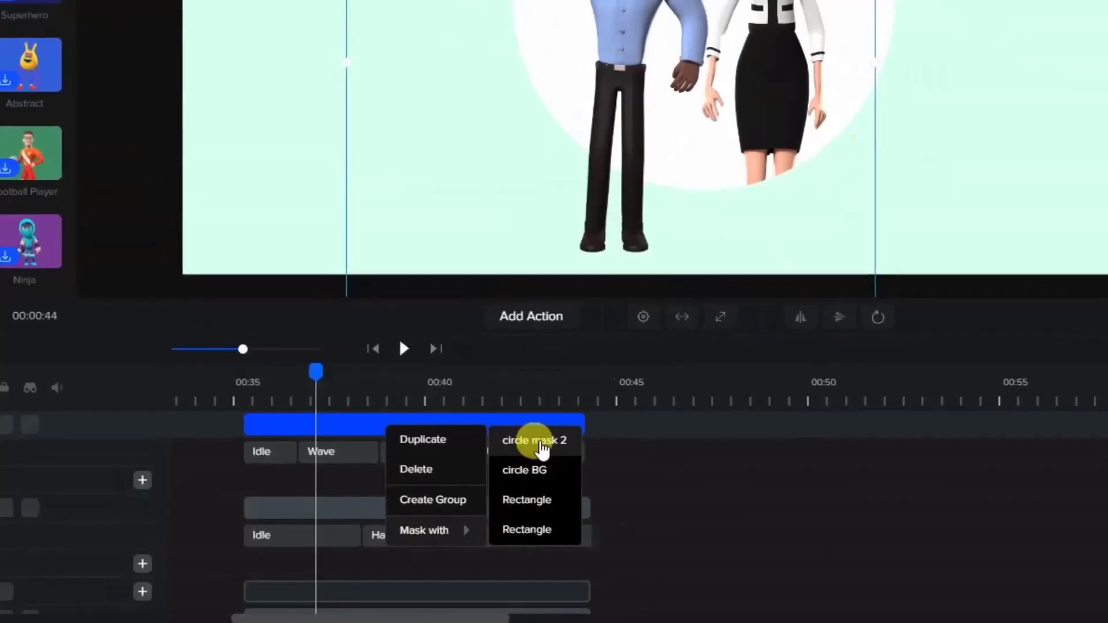
pyautogui.click(554, 413)
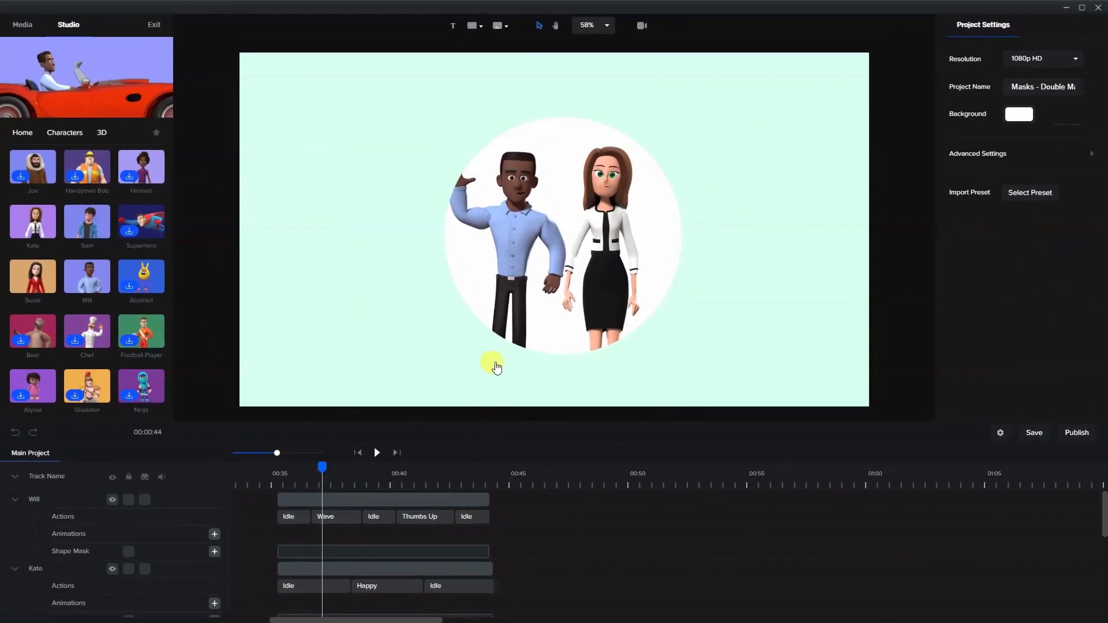
pyautogui.scroll(-2, 408, 540)
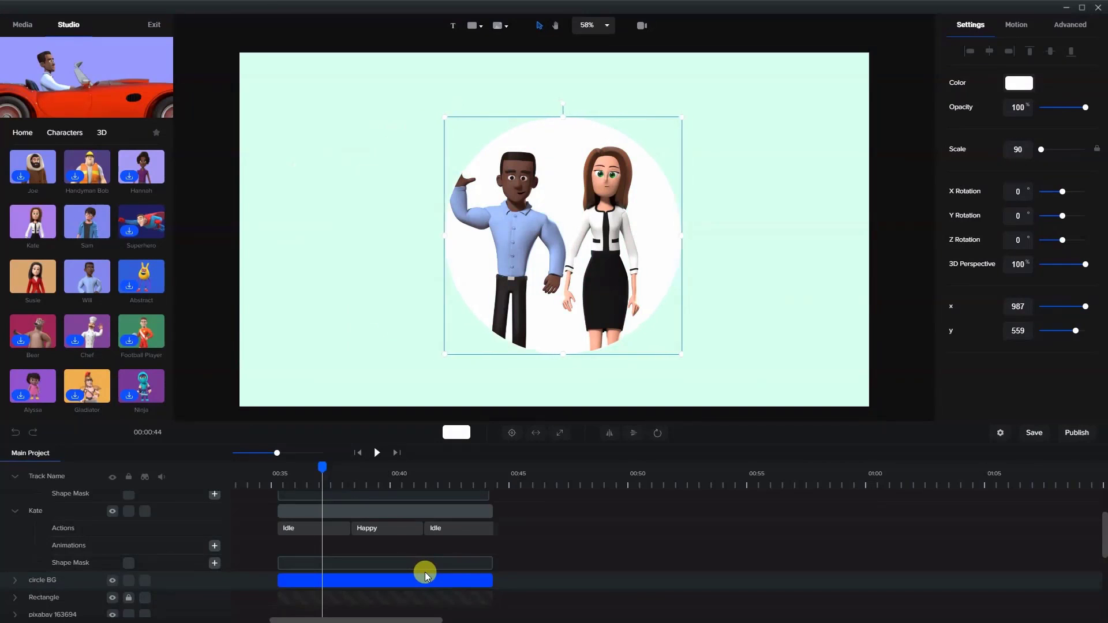
pyautogui.click(376, 453)
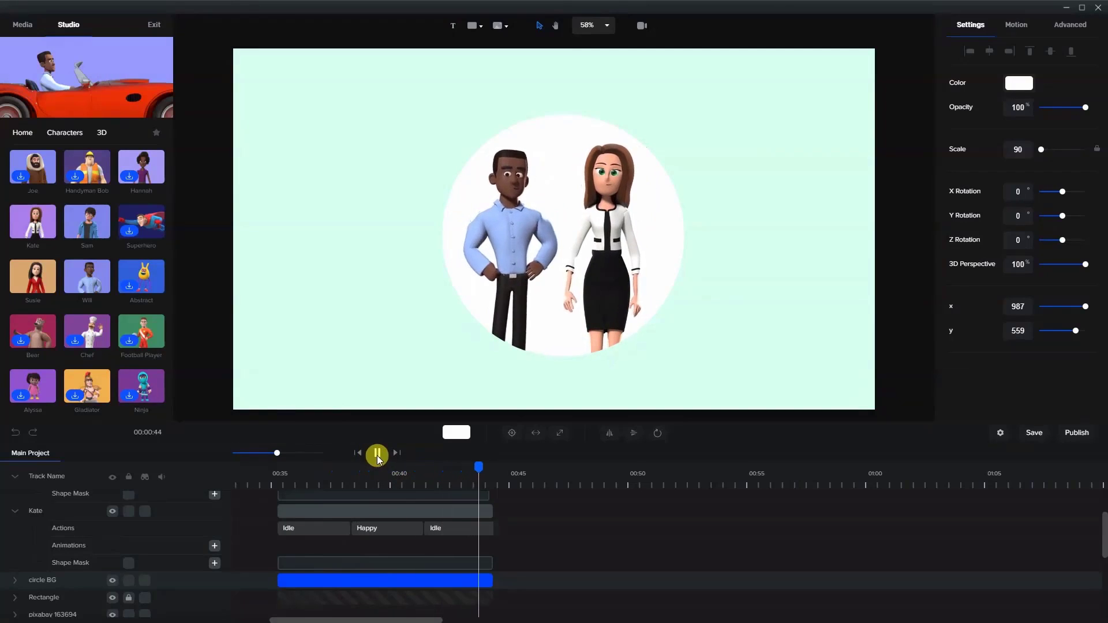
pyautogui.click(376, 454)
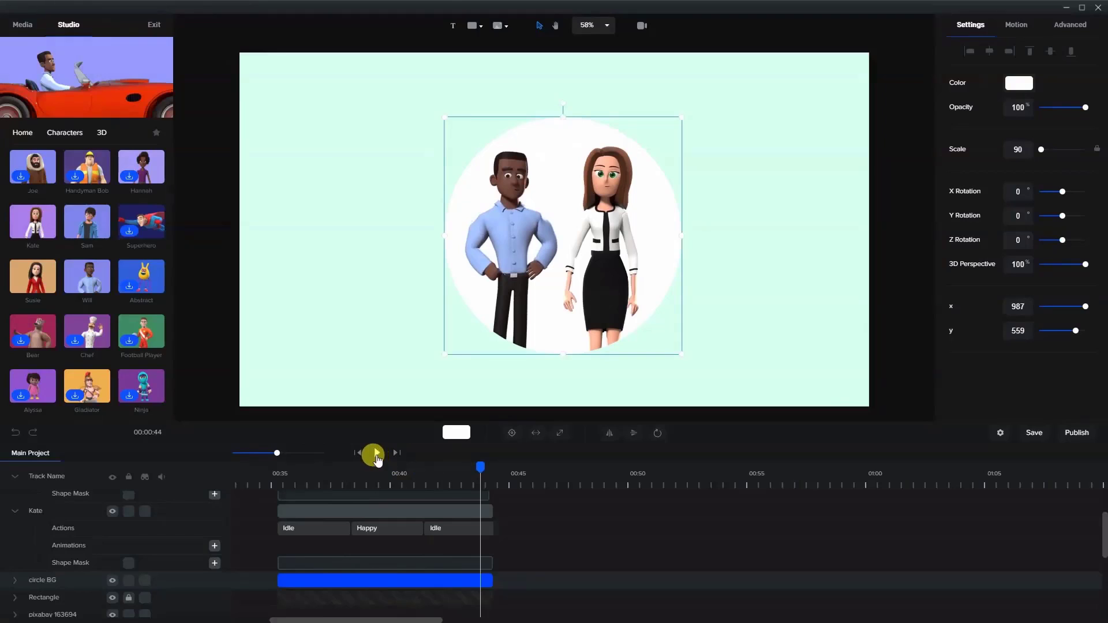